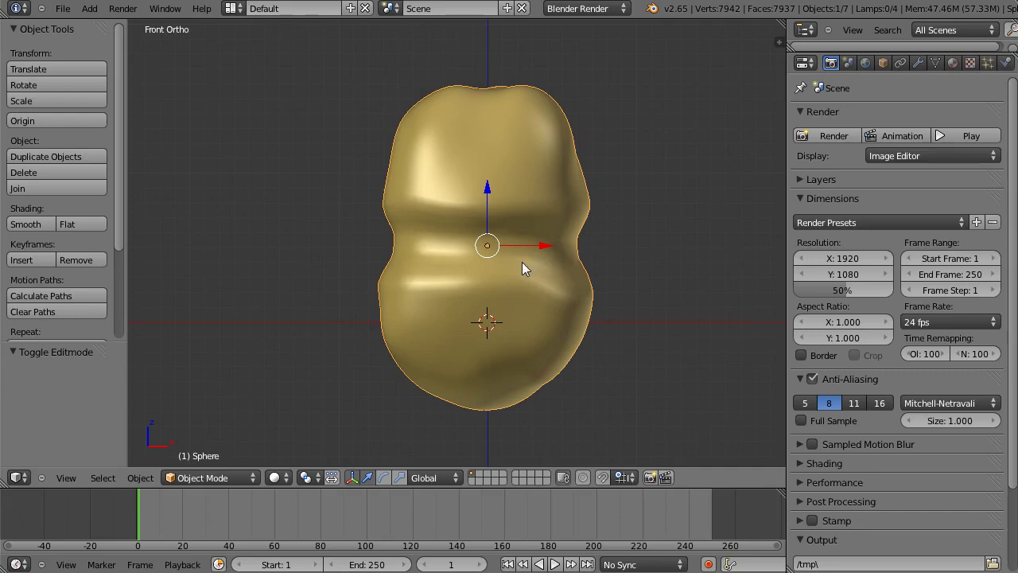
# - Render the scene to check how the yellow body looks, and return to the 3D view
pyautogui.press('F12')
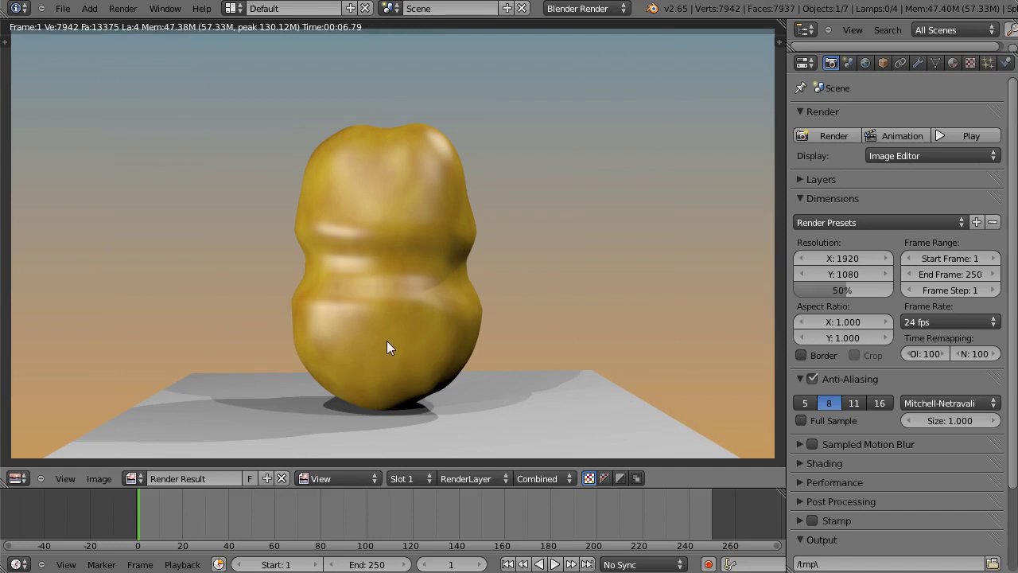
pyautogui.press('Escape')
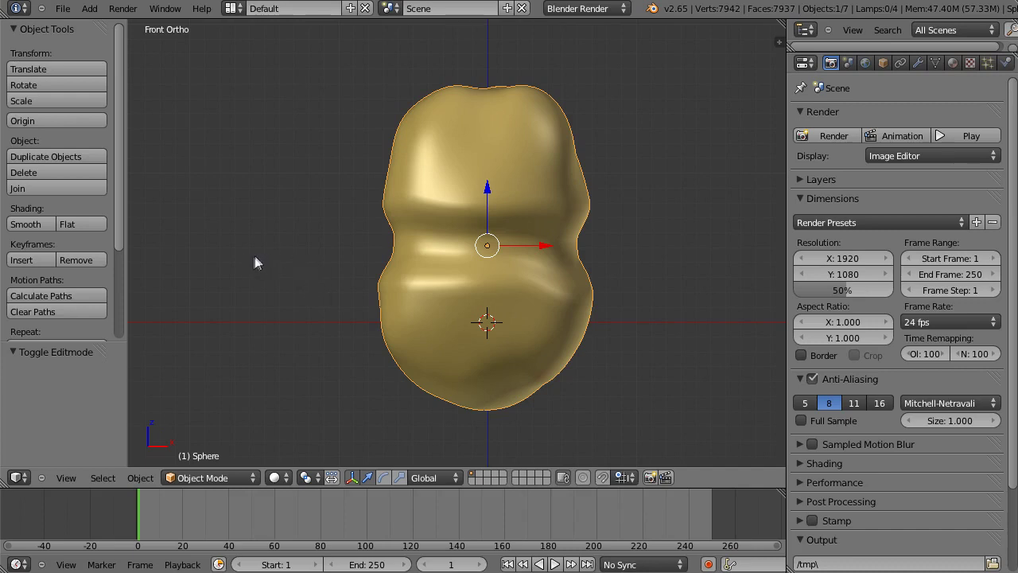
# - Examine the details of the Rigify add-on in the Rigging category of the user preferences
pyautogui.hotkey('shift', 'a')
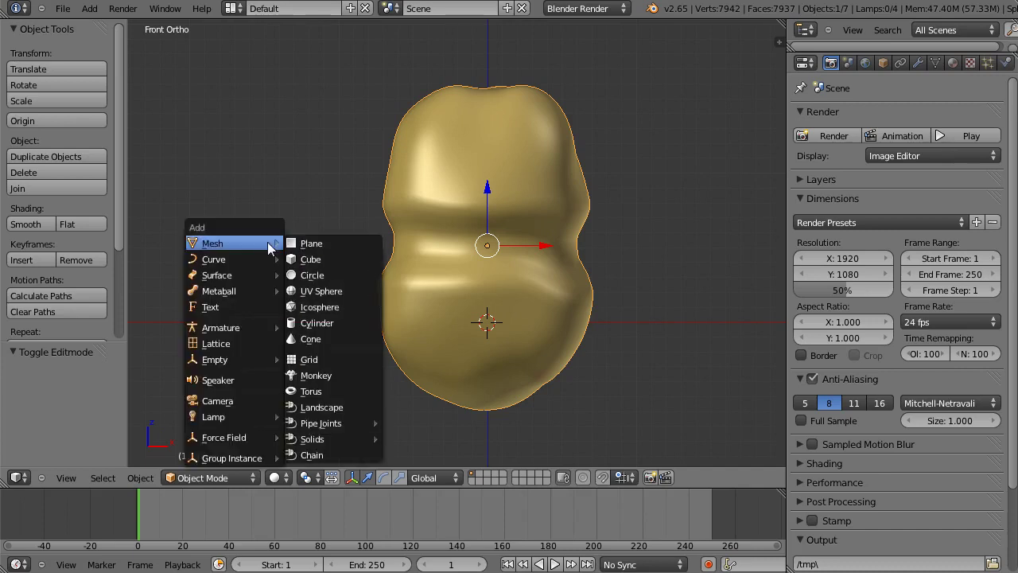
pyautogui.moveTo(216, 328)
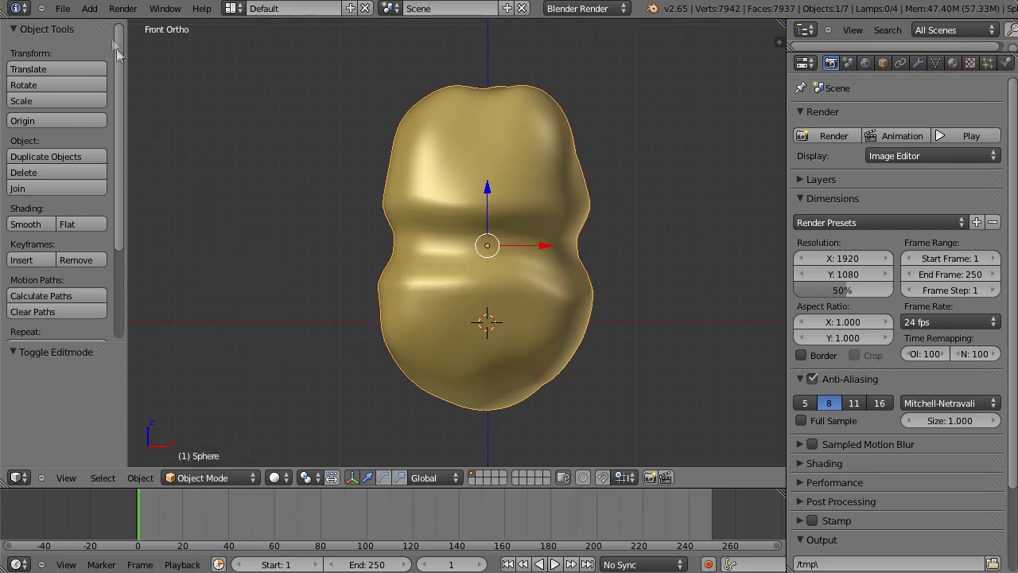
pyautogui.click(64, 11)
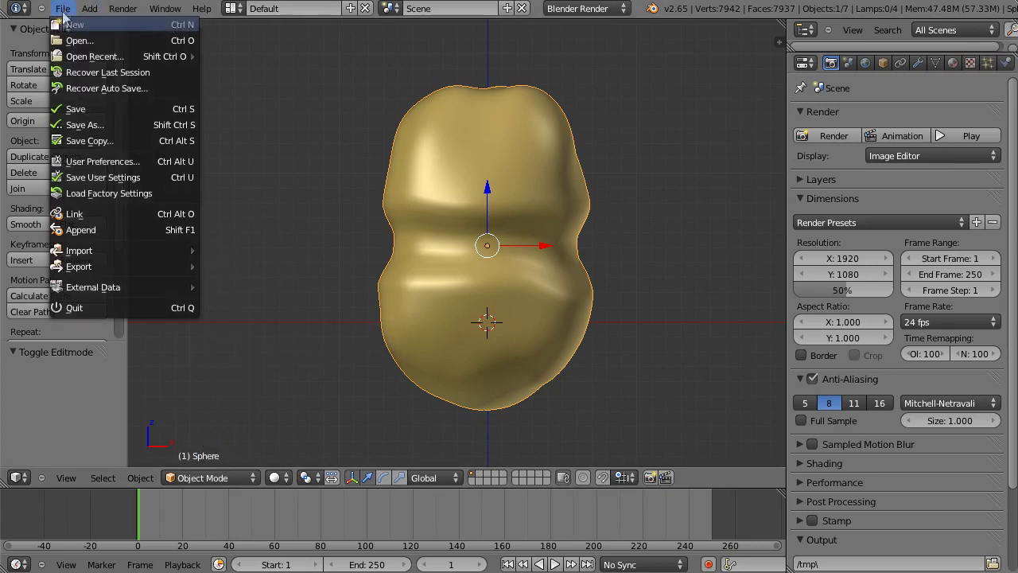
pyautogui.click(96, 160)
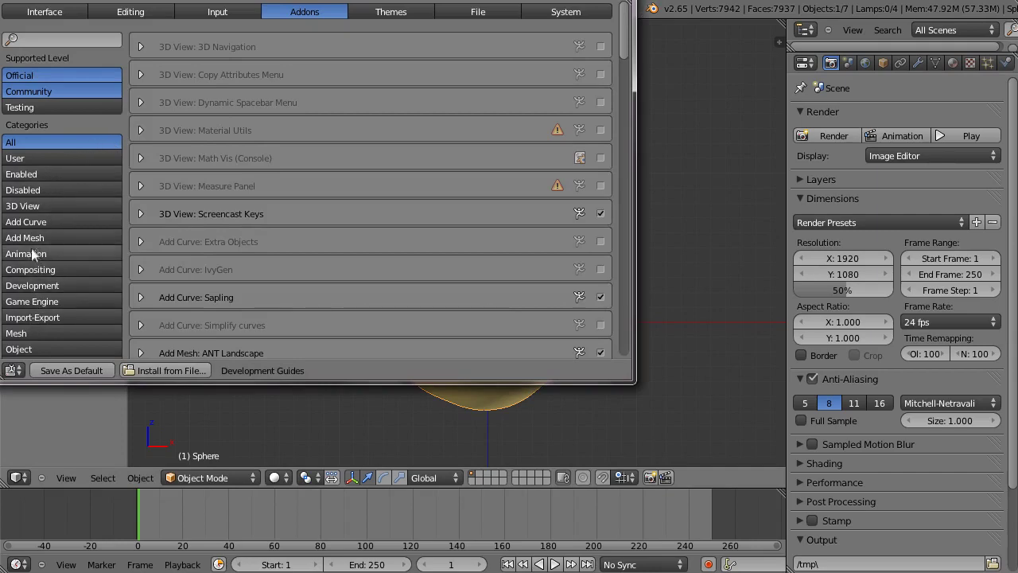
pyautogui.moveTo(627, 51); pyautogui.dragTo(619, 85)
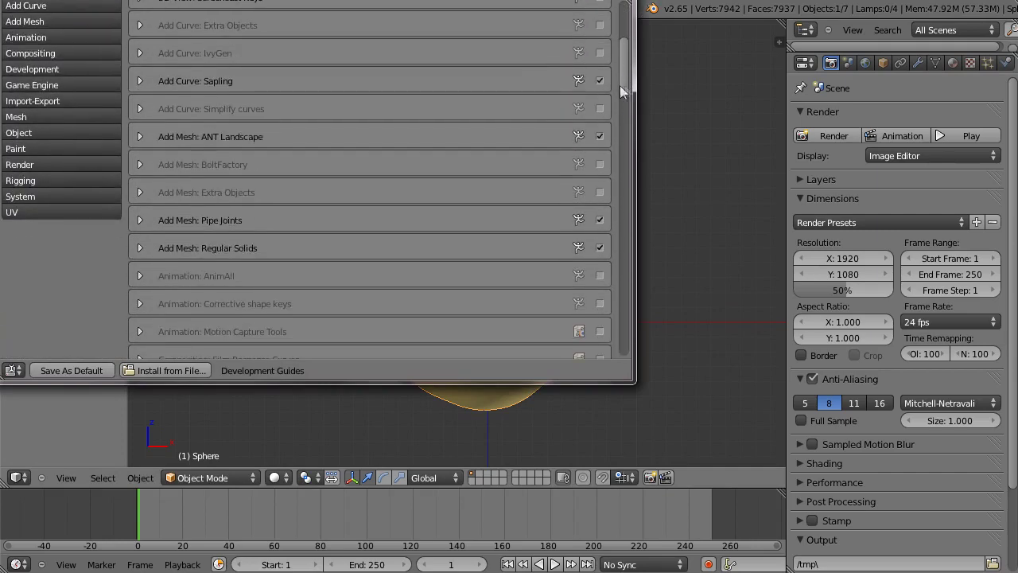
pyautogui.click(36, 179)
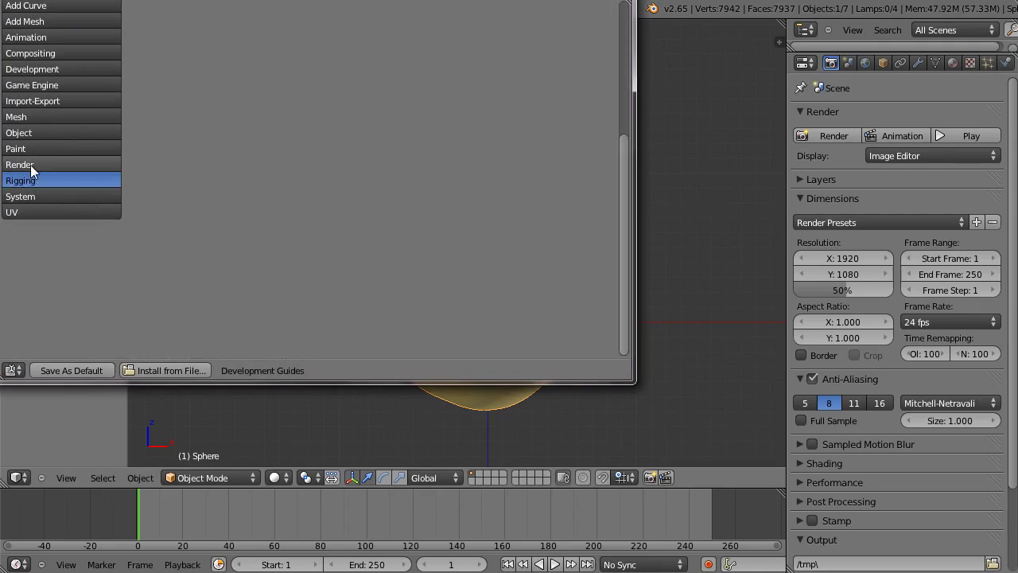
pyautogui.moveTo(626, 151); pyautogui.dragTo(626, 20)
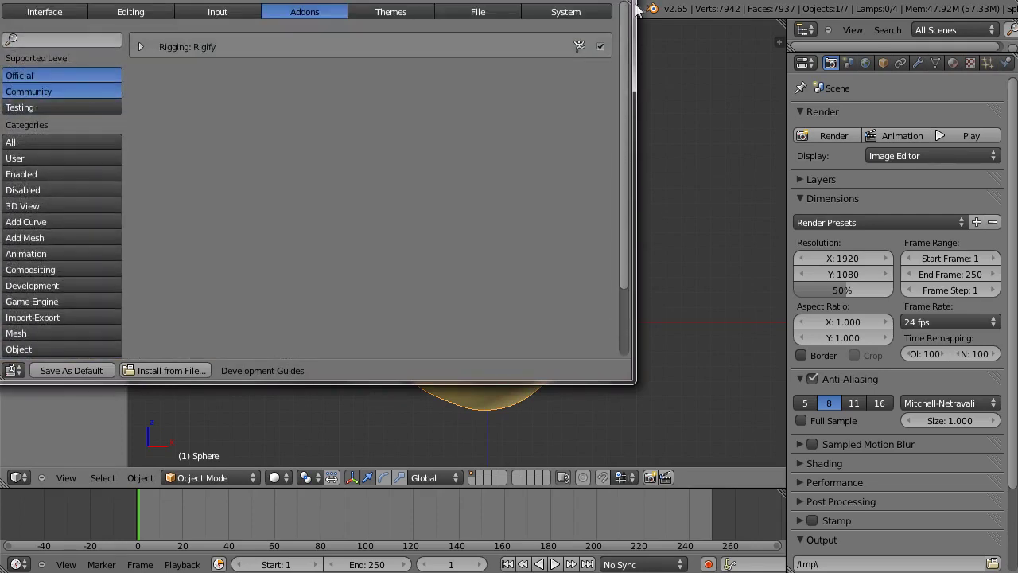
pyautogui.click(141, 47)
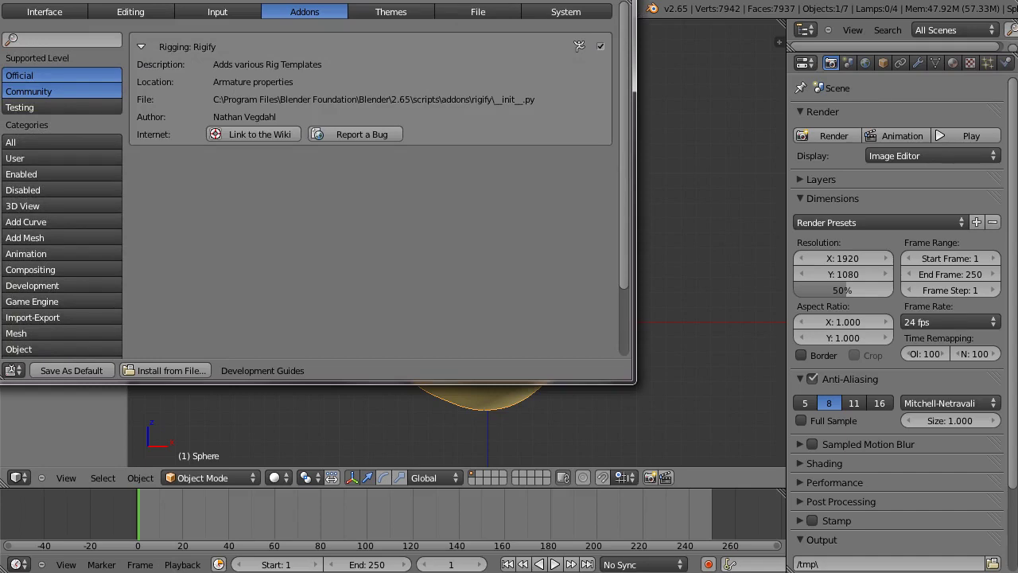
pyautogui.click(614, 0)
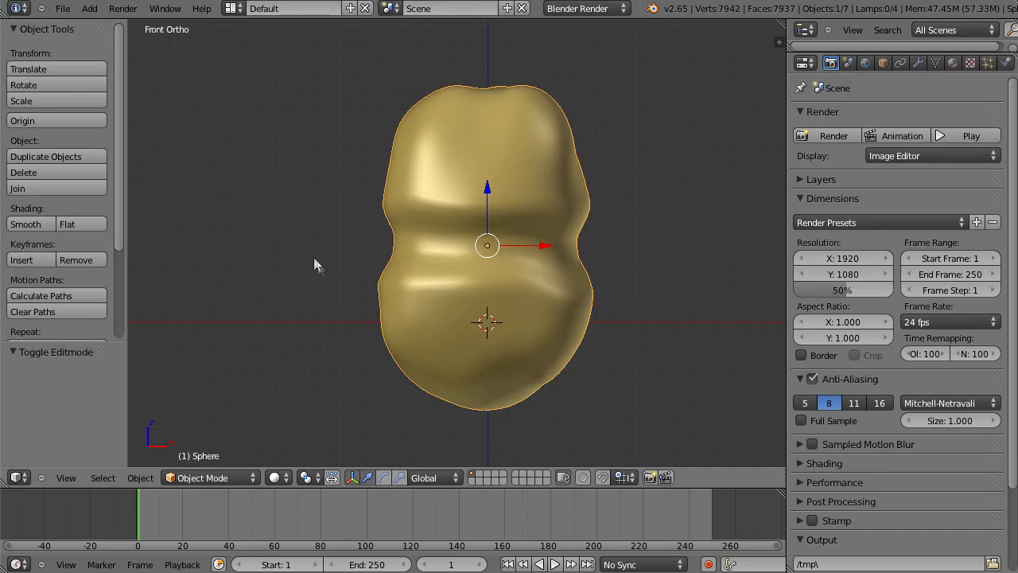
# - Add a single-bone armature and enable its X-Ray display so it shows through the body
pyautogui.hotkey('shift', 'a')
pyautogui.moveTo(280, 345)
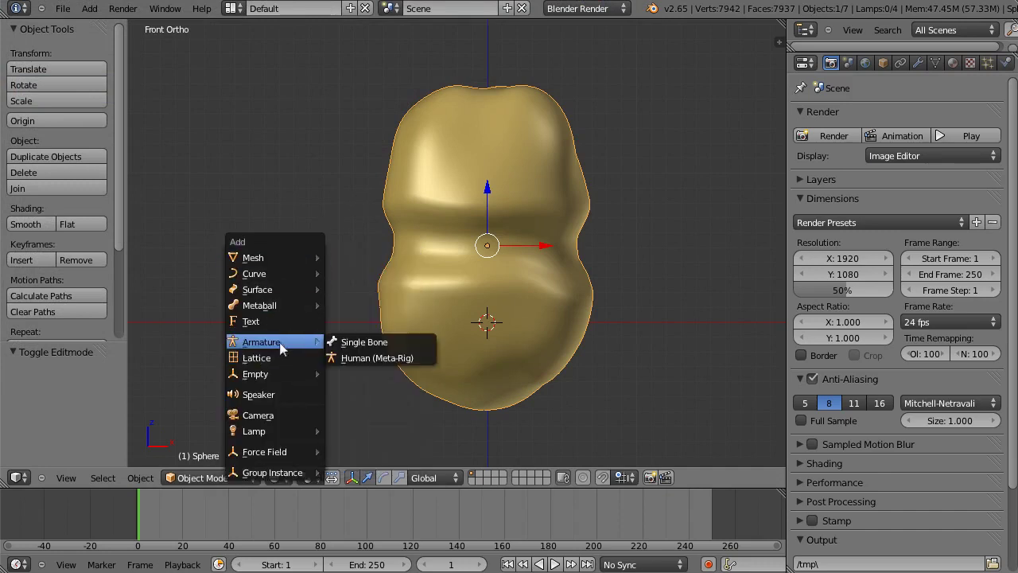
pyautogui.click(356, 342)
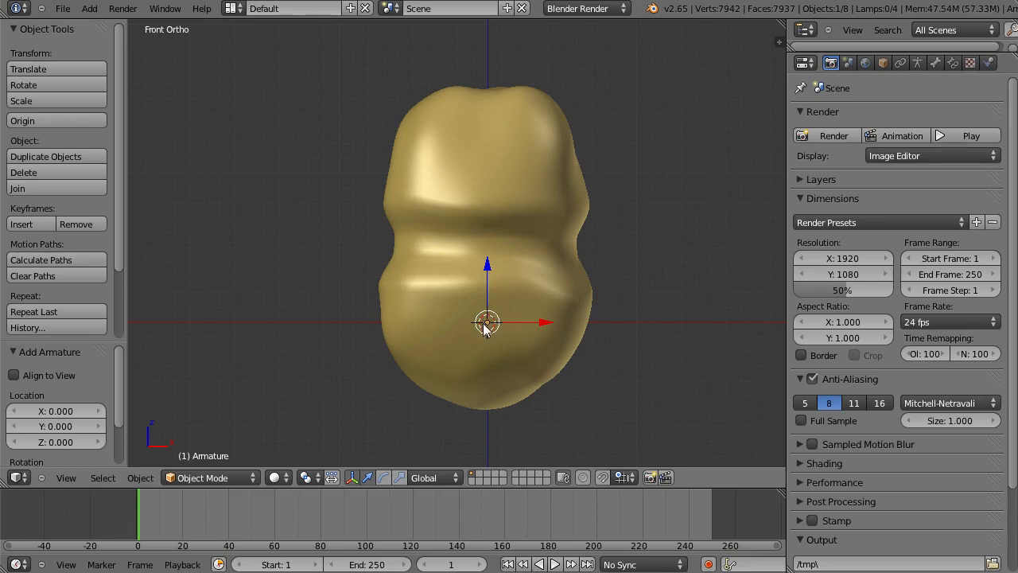
pyautogui.click(917, 64)
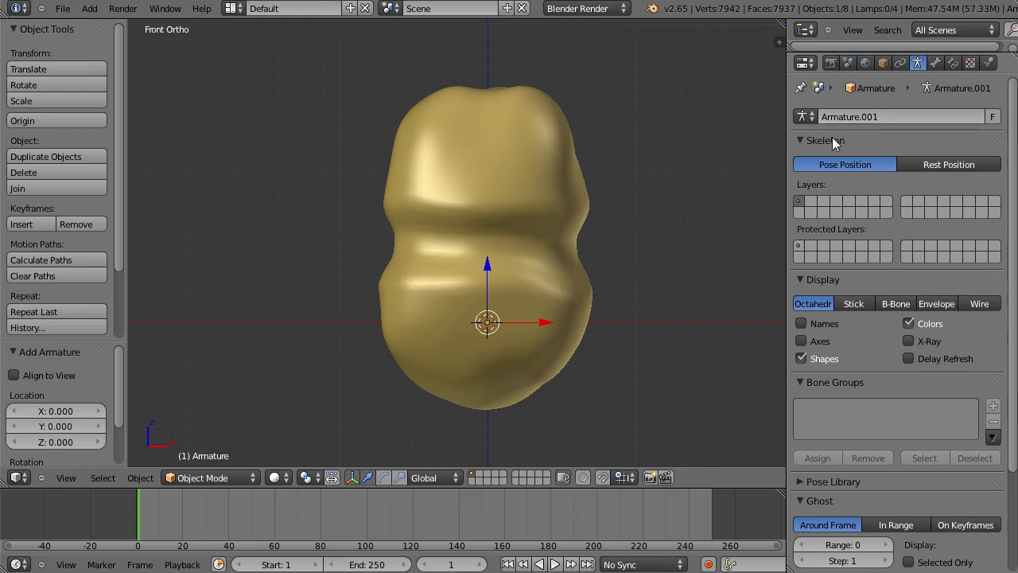
pyautogui.click(910, 339)
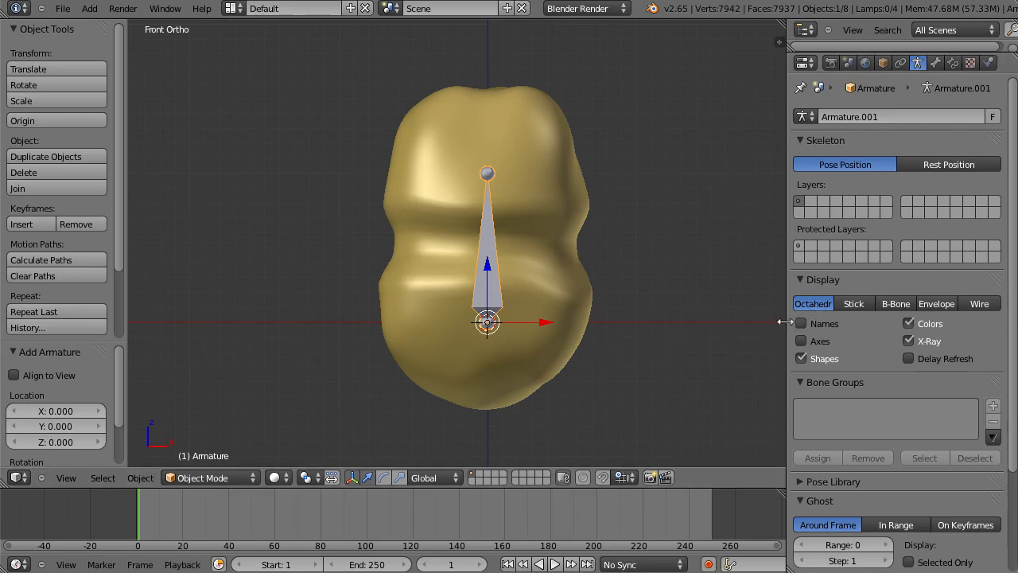
# - Preview the bone in Stick, B-Bone, Envelope and Wire display, and return it to Octahedral
pyautogui.moveTo(792, 328); pyautogui.dragTo(766, 326)
pyautogui.click(842, 303)
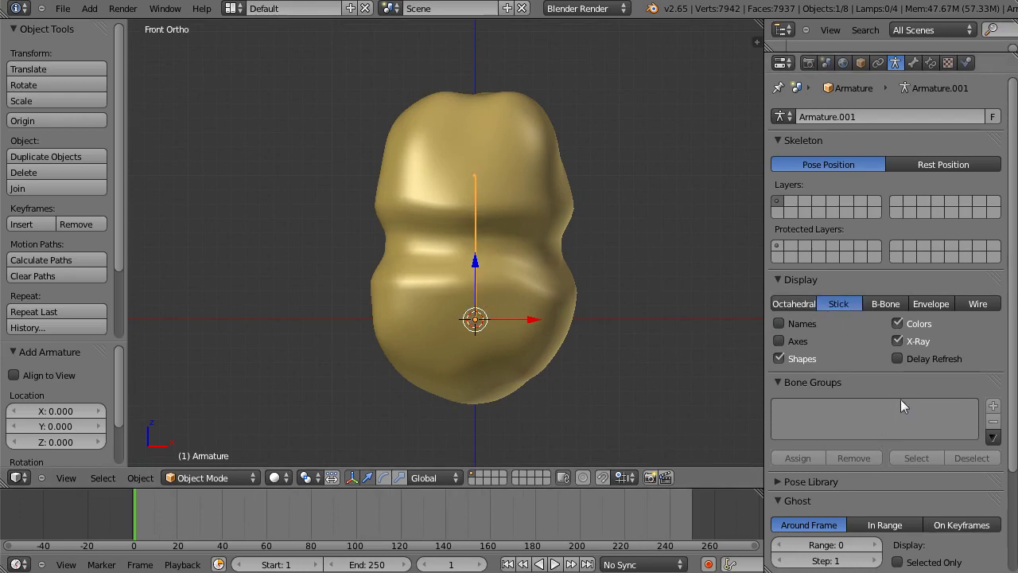
pyautogui.click(879, 304)
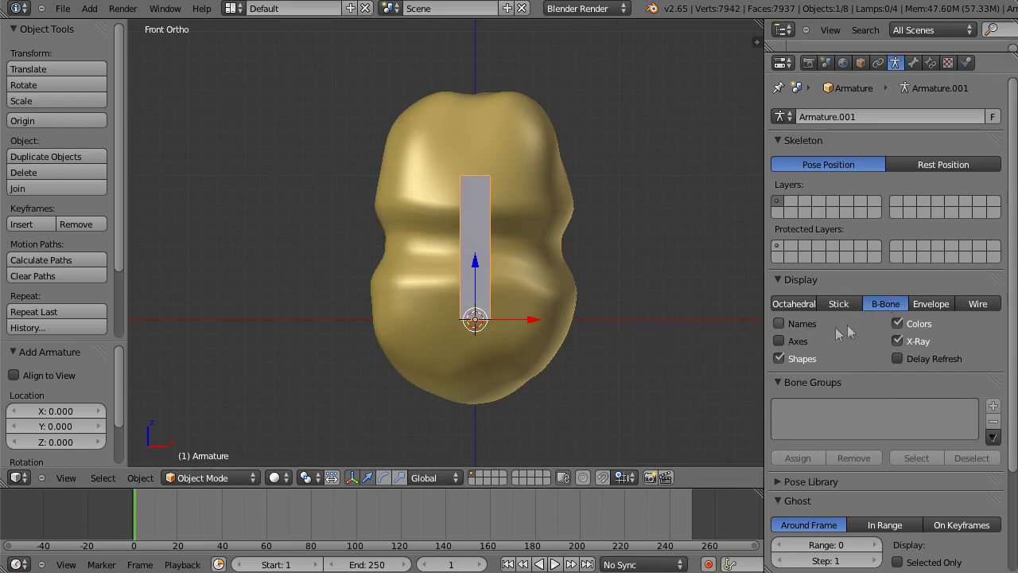
pyautogui.click(932, 304)
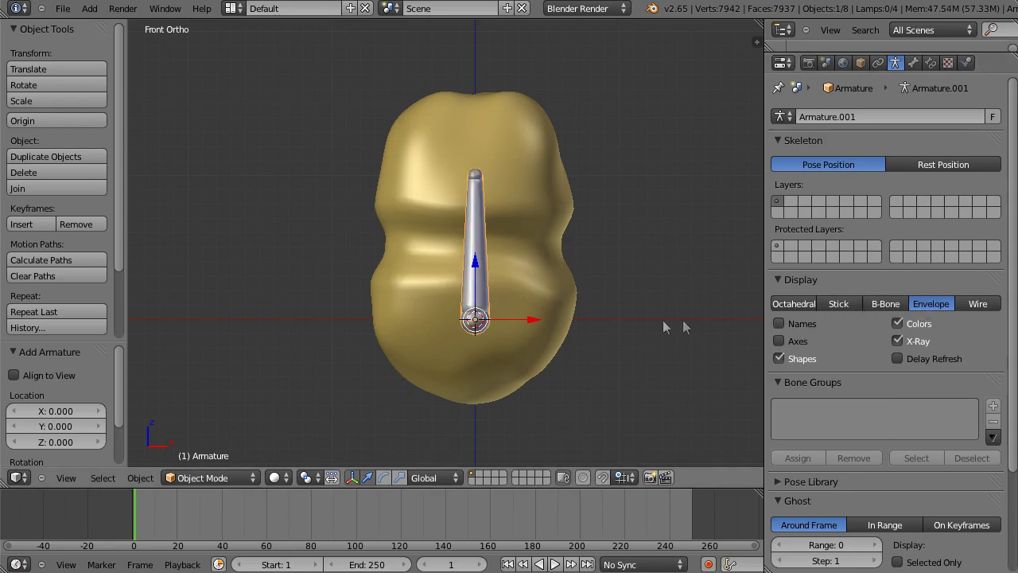
pyautogui.click(969, 306)
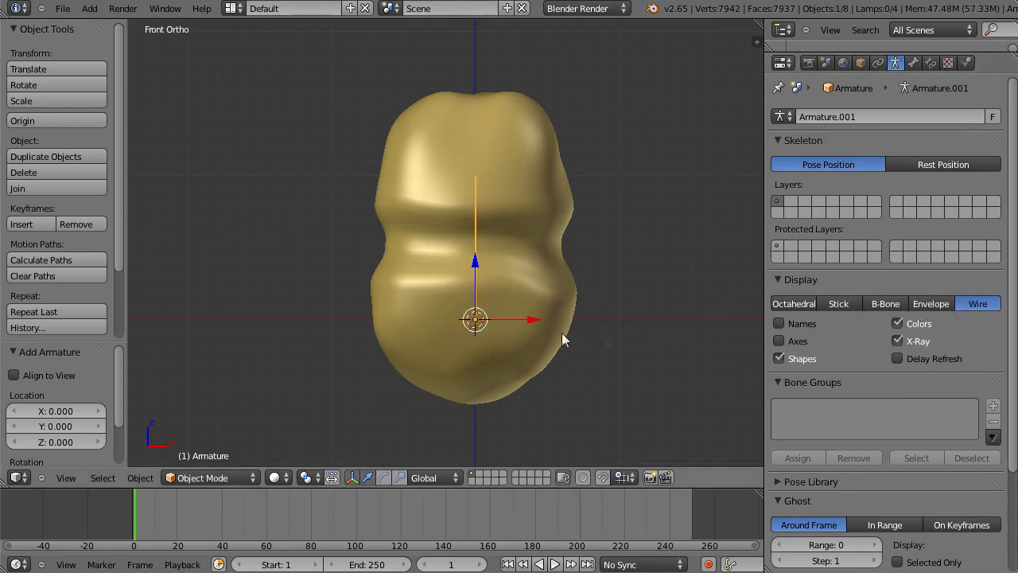
pyautogui.click(797, 305)
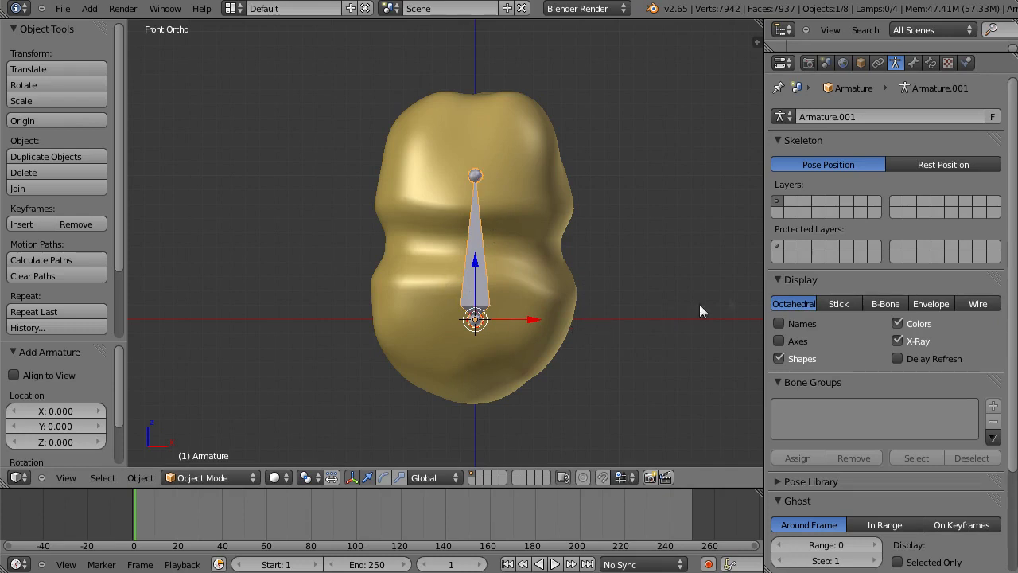
# - Display the bone's name and move the armature down about 0.53 units along Z to the base of the body, centred horizontally
pyautogui.click(778, 323)
pyautogui.press('g')
pyautogui.press('z')
pyautogui.click(618, 309)
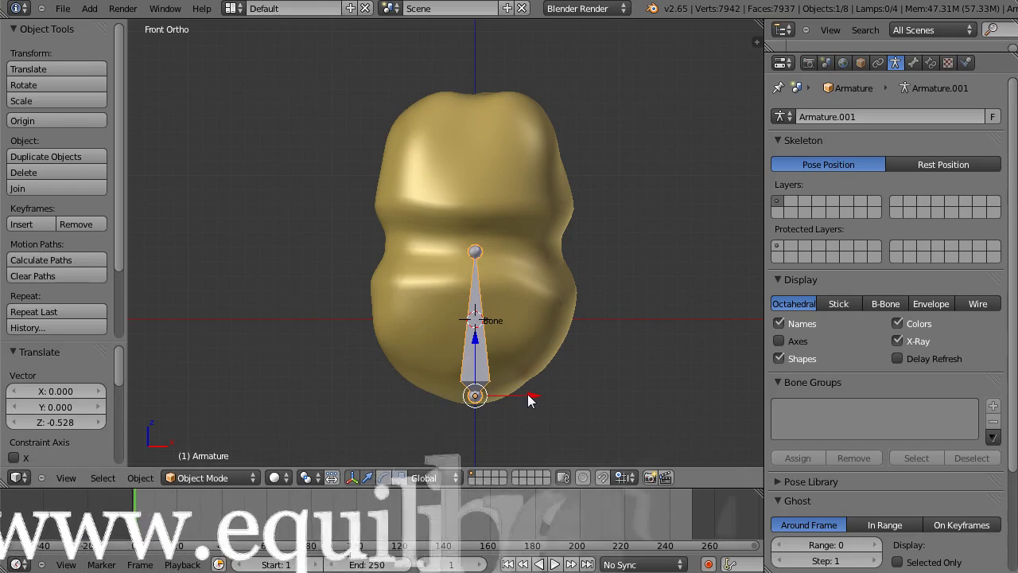
pyautogui.moveTo(530, 396)
pyautogui.mouseDown()
pyautogui.moveTo(519, 395)
pyautogui.moveTo(533, 391)
pyautogui.mouseUp()
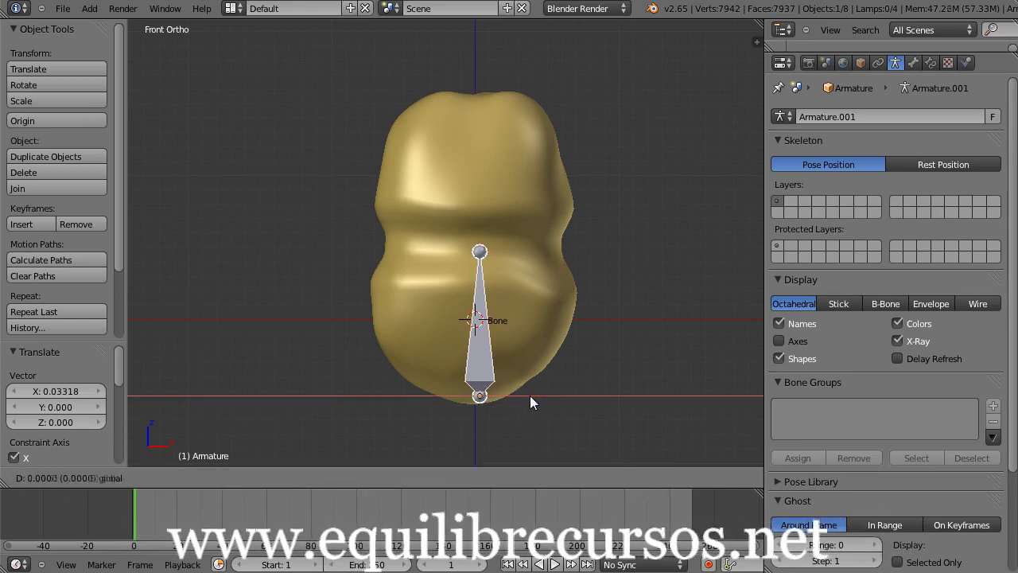
pyautogui.moveTo(530, 395); pyautogui.dragTo(525, 395)
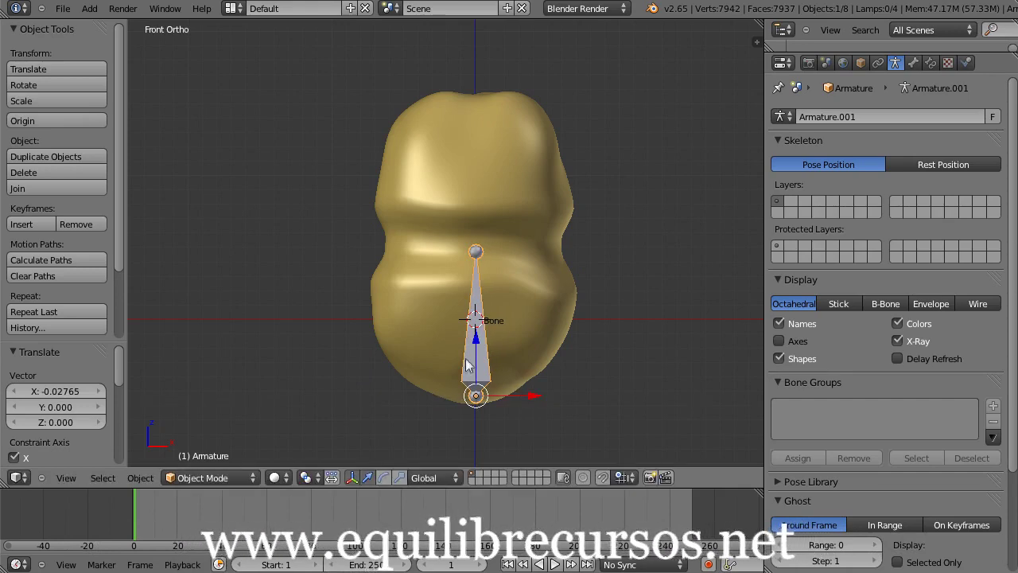
# - Switch the armature to Edit Mode and select the bone's body, root and tip in turn
pyautogui.click(247, 477)
pyautogui.click(212, 444)
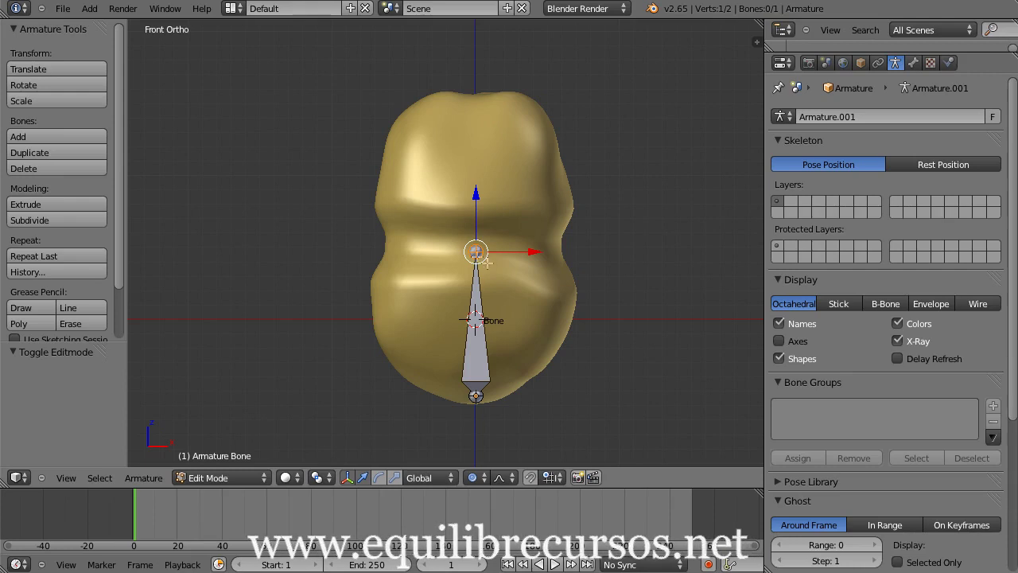
pyautogui.rightClick(475, 332)
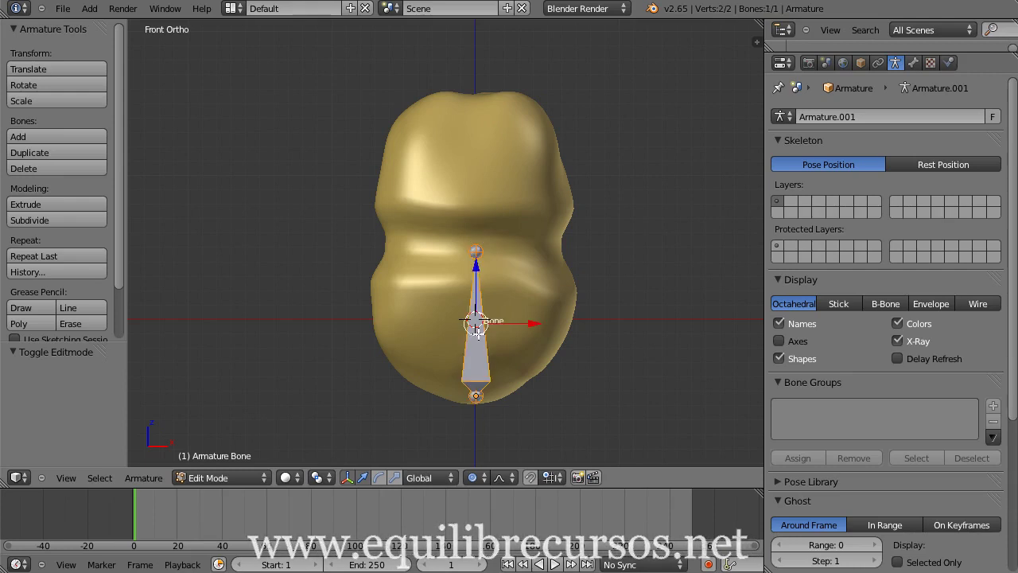
pyautogui.rightClick(477, 398)
pyautogui.rightClick(474, 352)
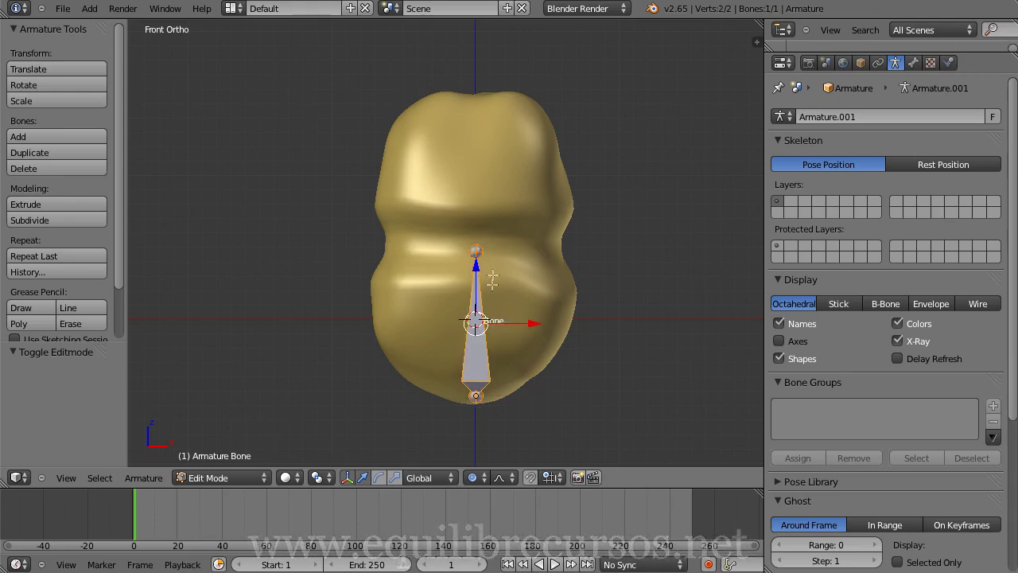
pyautogui.rightClick(476, 253)
pyautogui.rightClick(473, 329)
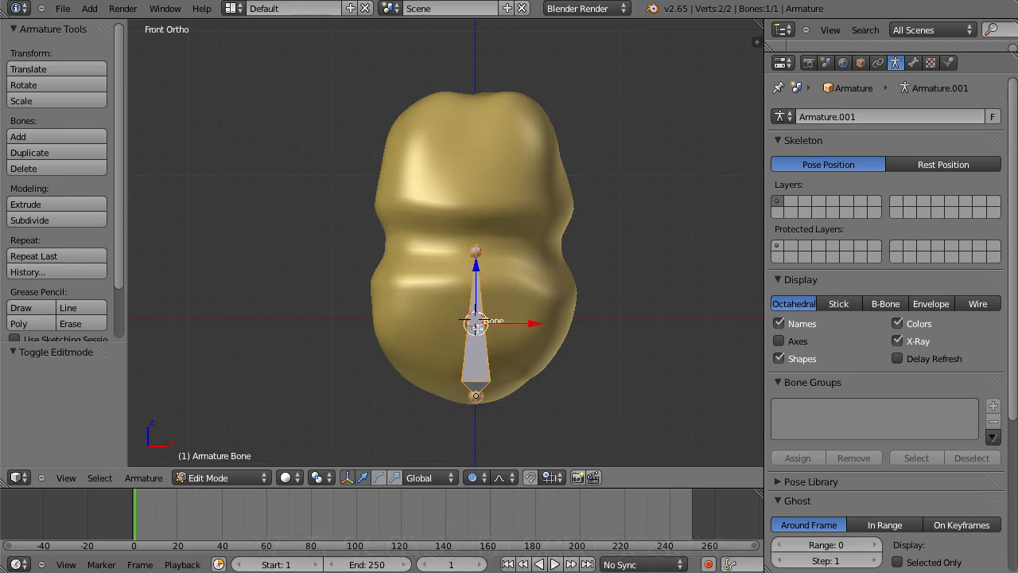
pyautogui.rightClick(475, 253)
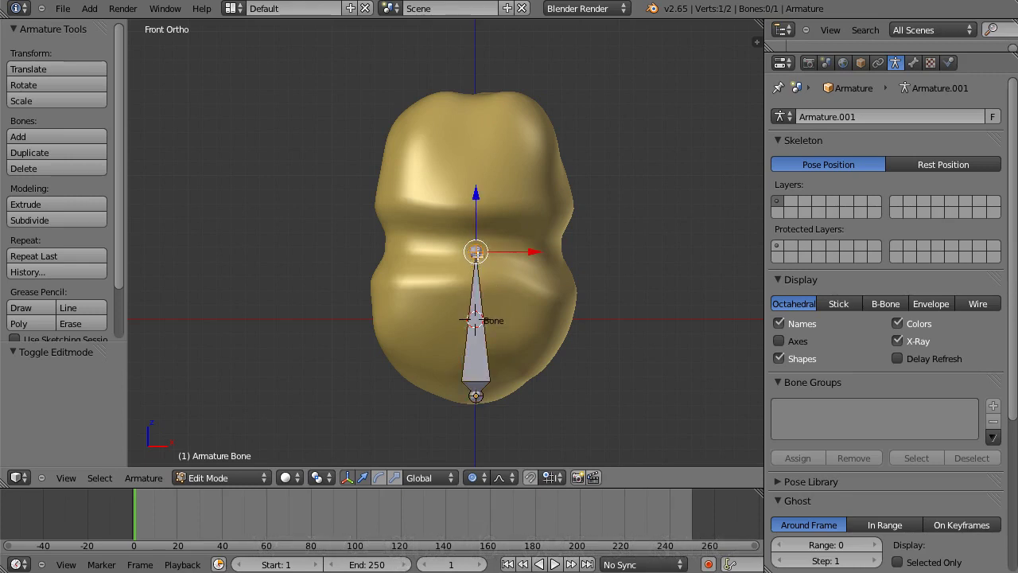
pyautogui.rightClick(476, 395)
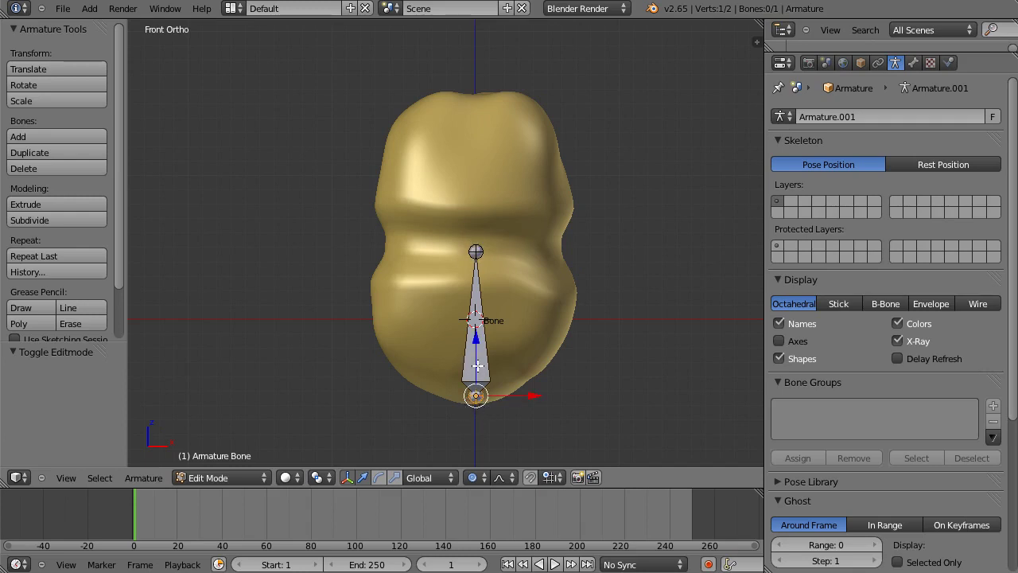
pyautogui.press('g')
pyautogui.press('z')
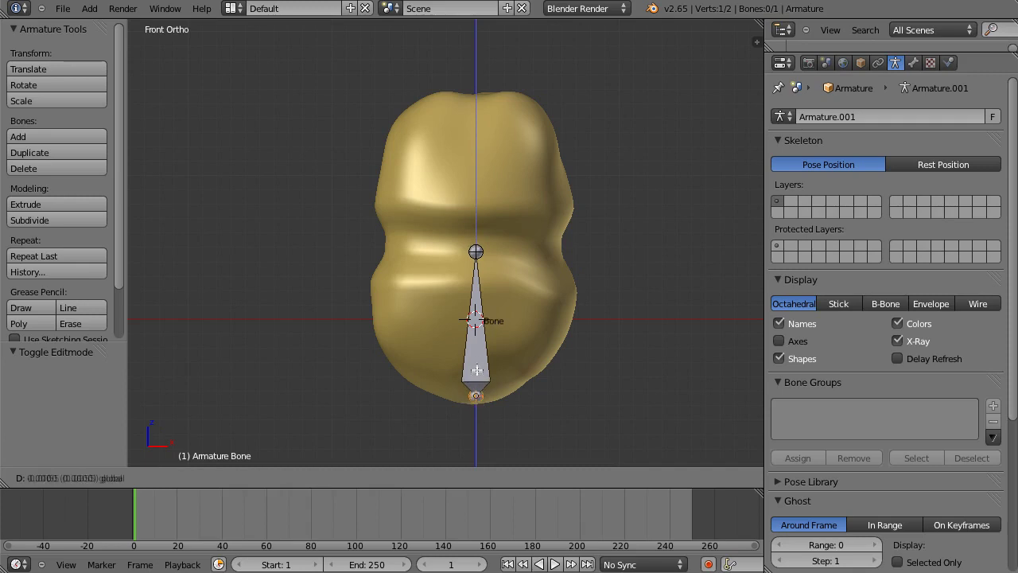
pyautogui.rightClick(477, 370)
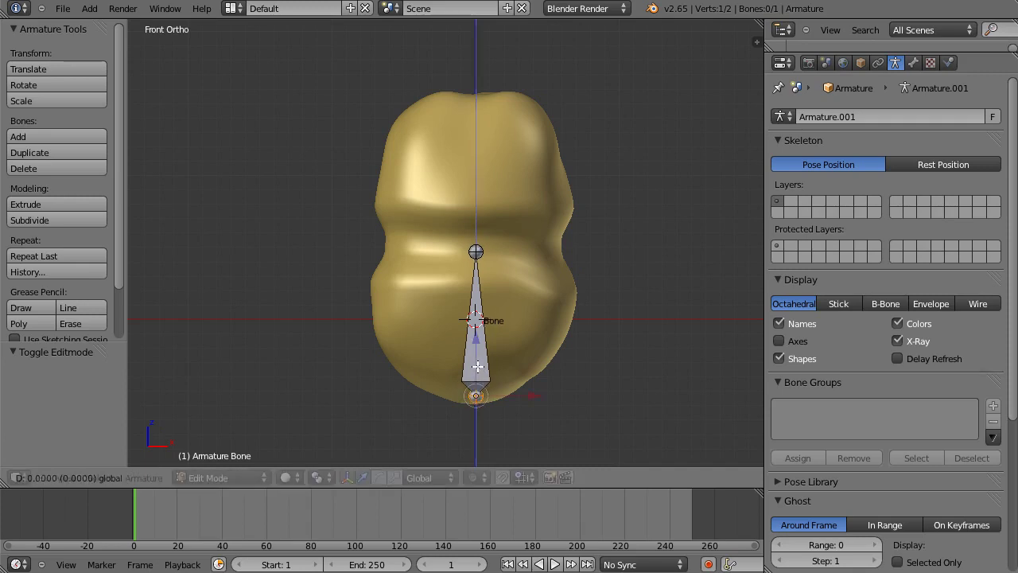
pyautogui.rightClick(476, 252)
pyautogui.press('g')
pyautogui.press('z')
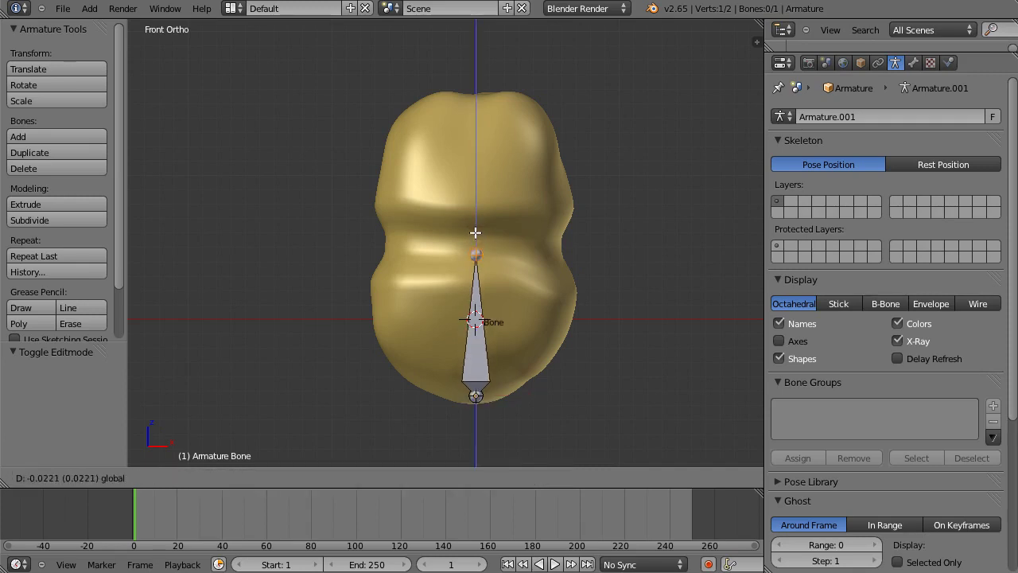
pyautogui.rightClick(475, 230)
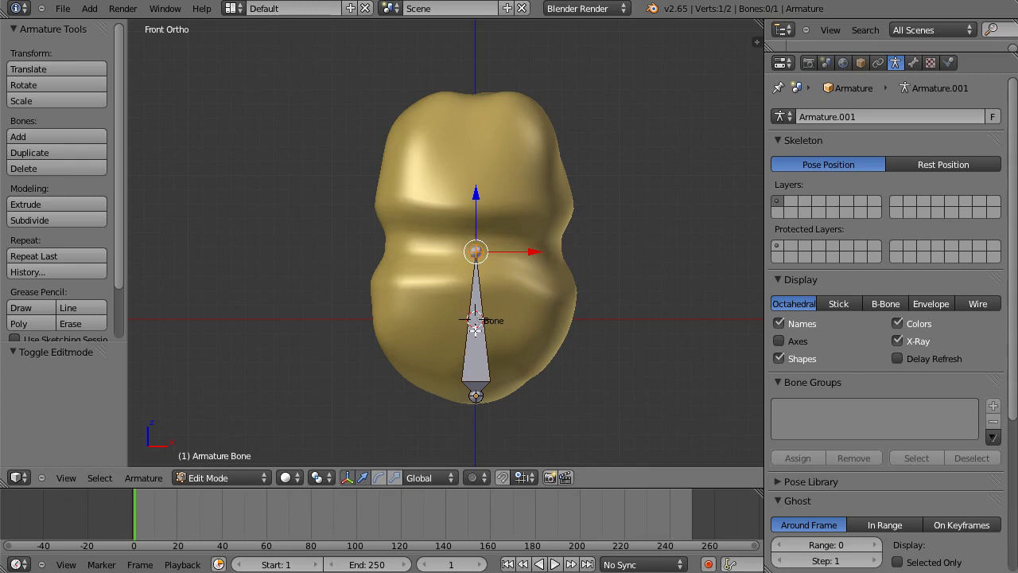
# - Select the whole bone and try scaling it up
pyautogui.rightClick(479, 333)
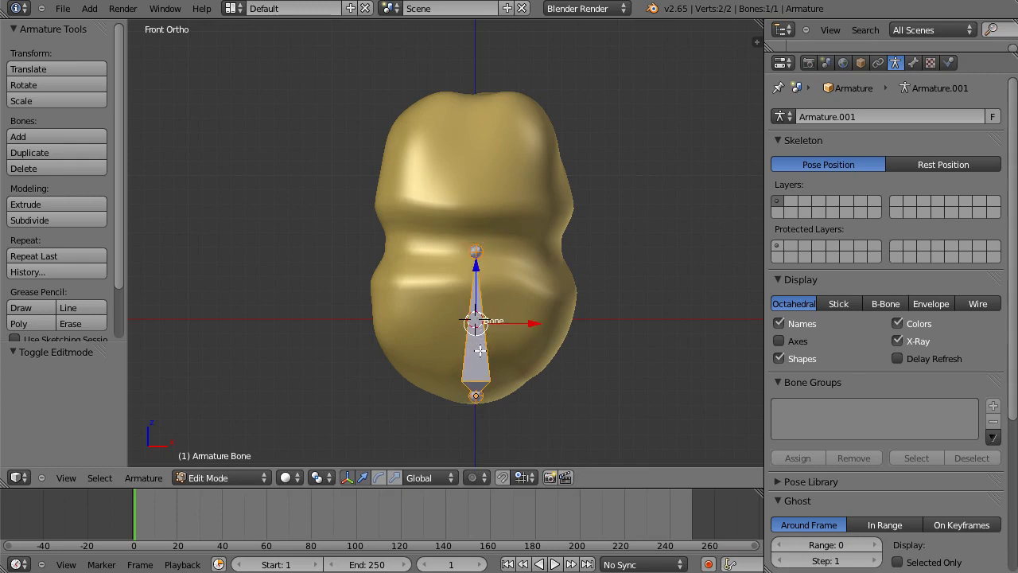
pyautogui.press('s')
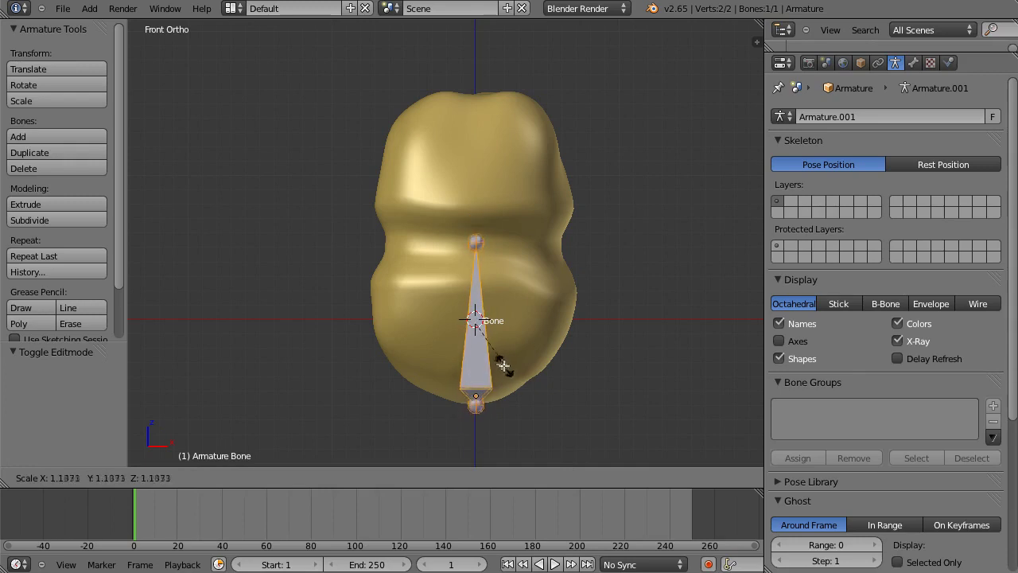
pyautogui.rightClick(501, 365)
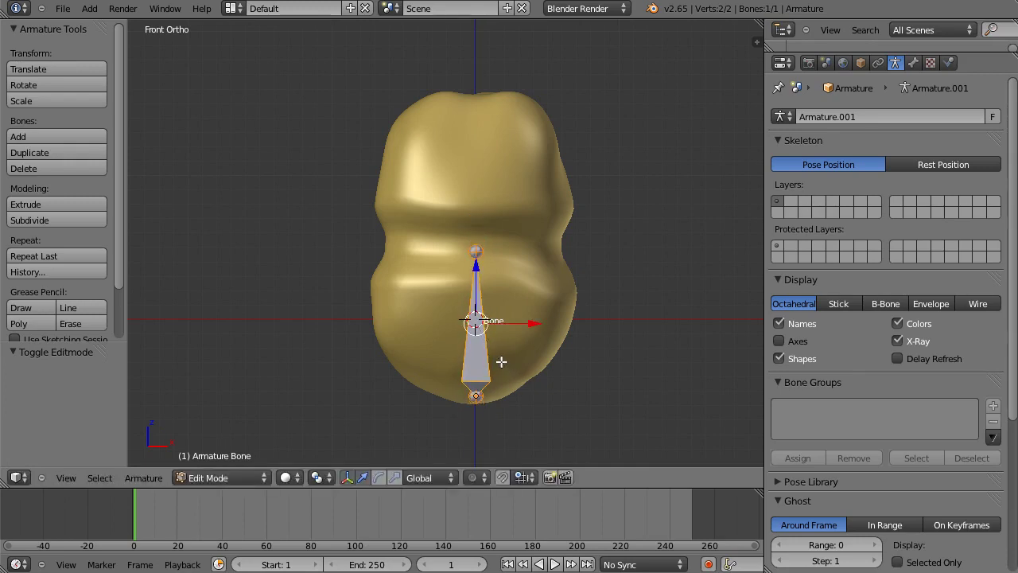
# - Name the bone "osso1" in its bone properties and replace that name with "osso principal"
pyautogui.click(913, 62)
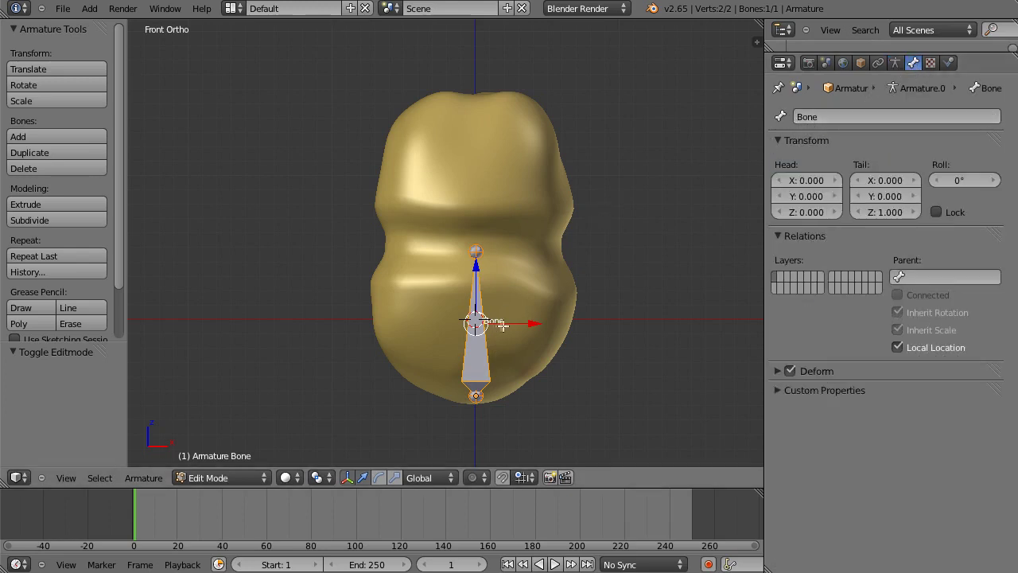
pyautogui.click(819, 119)
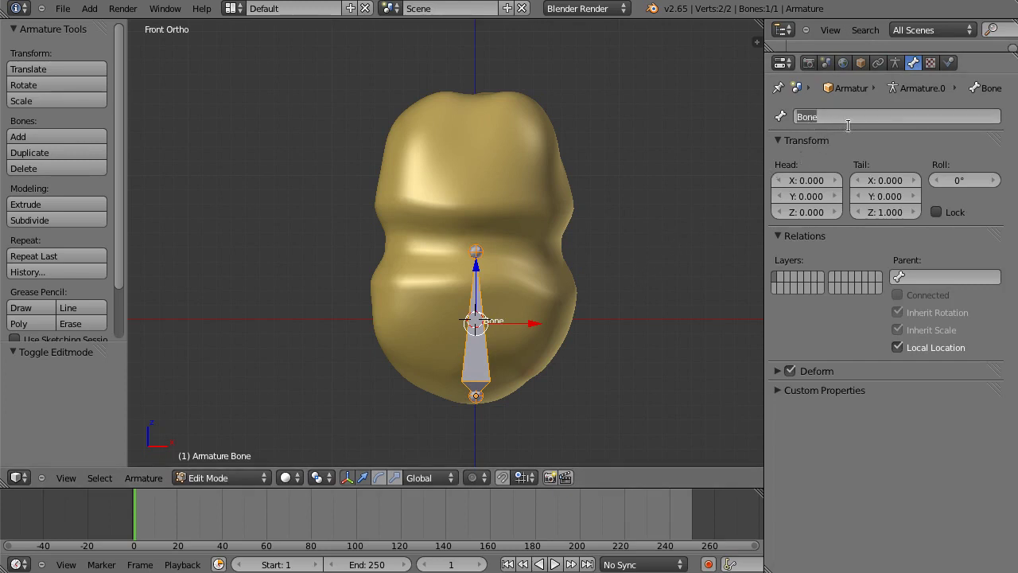
pyautogui.write('osso1')
pyautogui.press('Return')
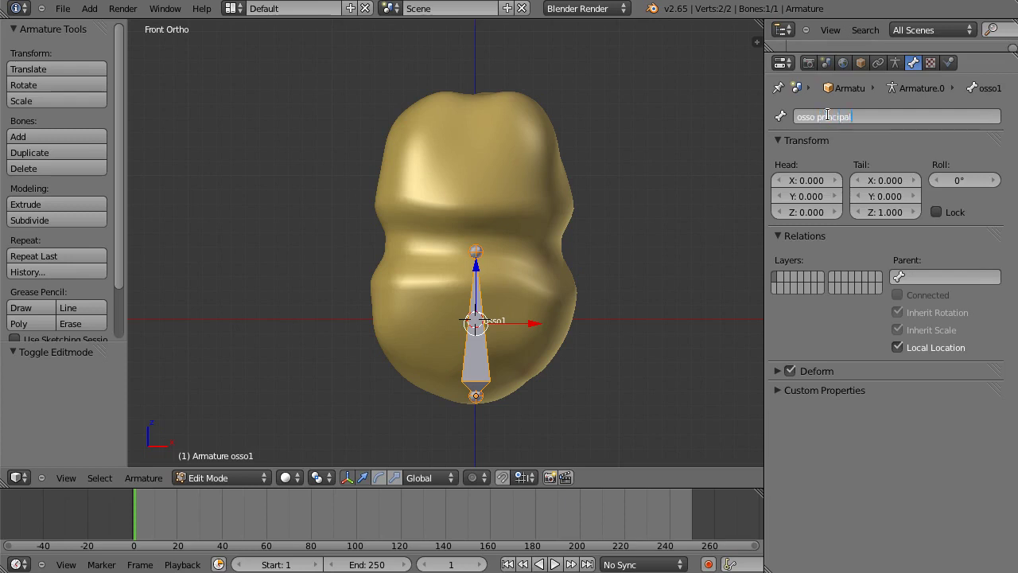
pyautogui.press('Return')
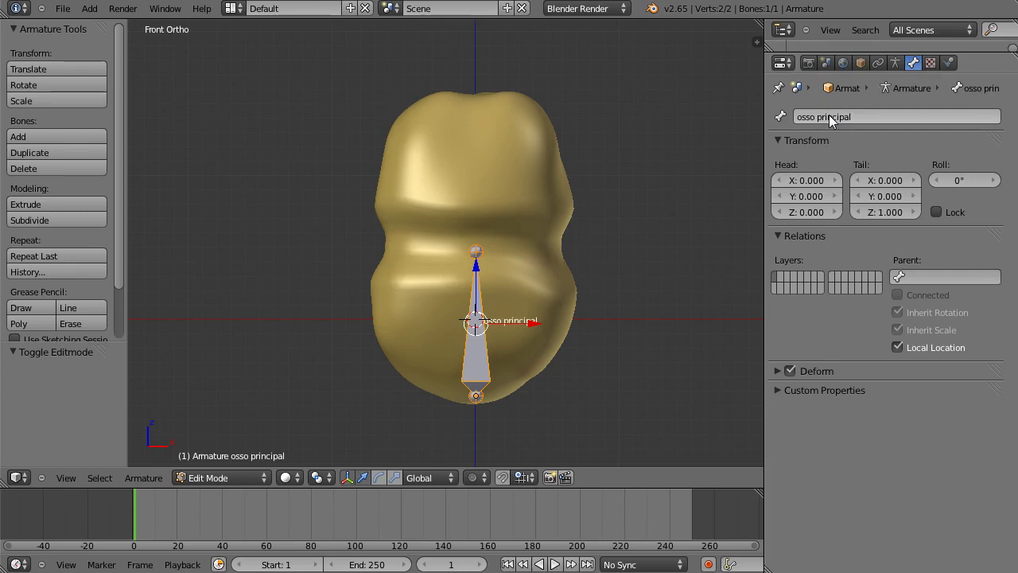
# - Hide the transform manipulator and extrude a second bone about 1.01 units up along Z from the first bone's tip
pyautogui.click(346, 479)
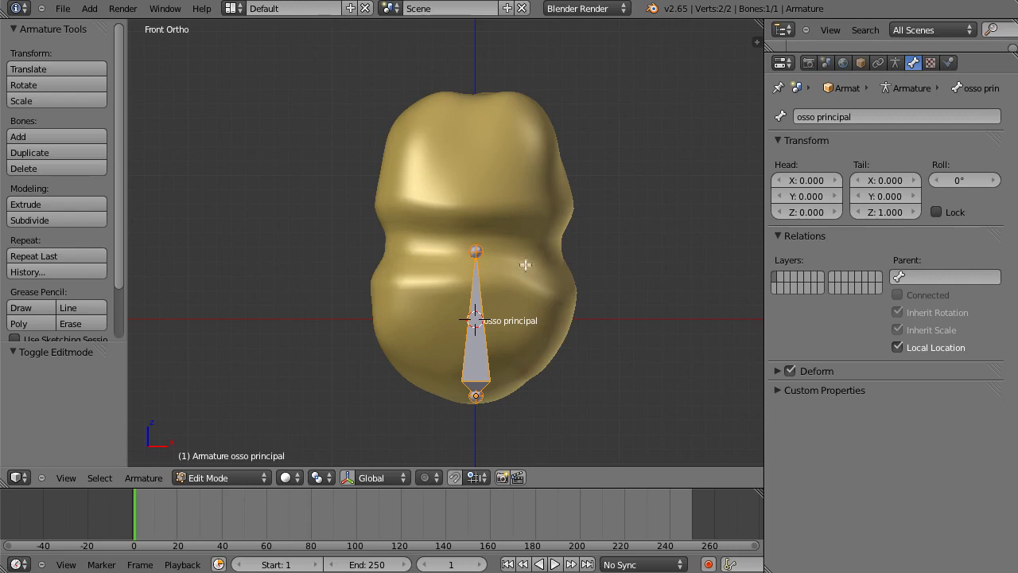
pyautogui.rightClick(475, 253)
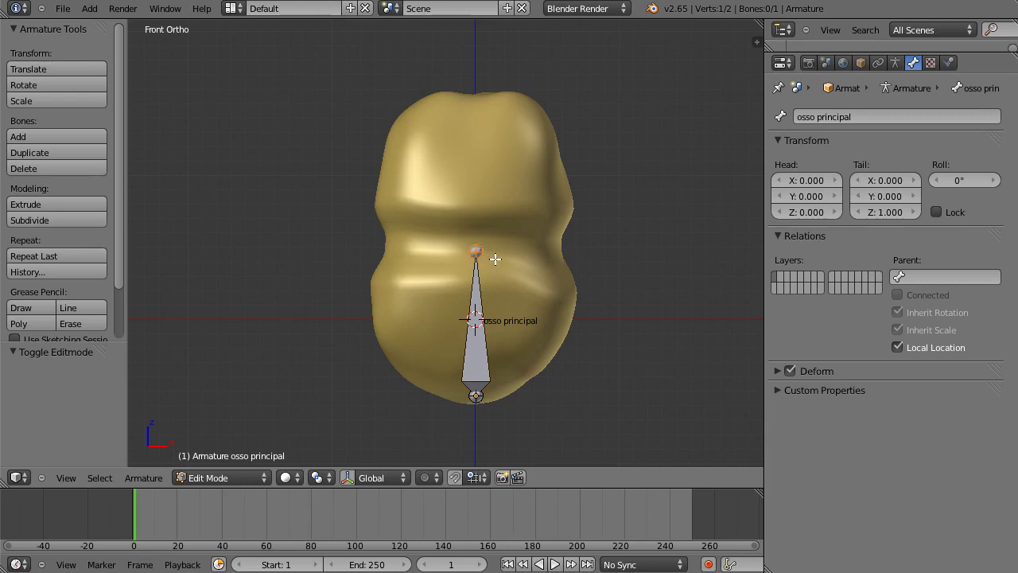
pyautogui.press('e')
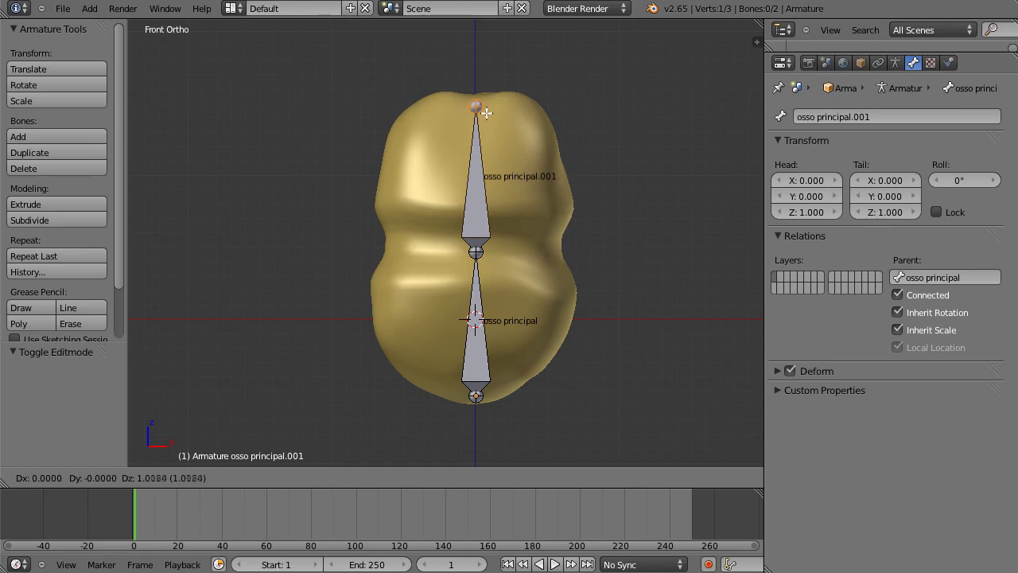
pyautogui.click(486, 113)
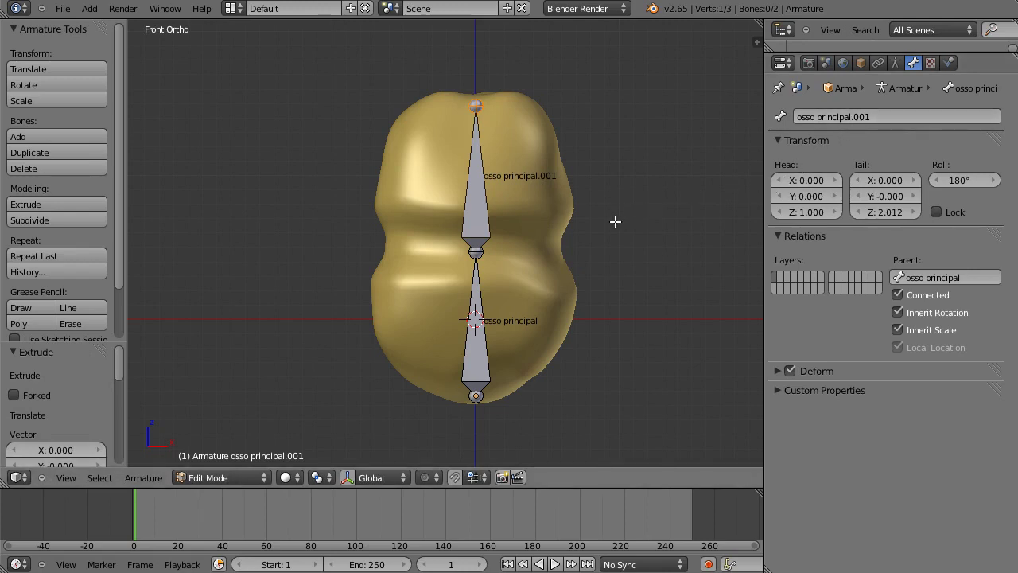
# - Select the upper bone with the transform manipulator shown, and try moving and rotating it in Edit Mode
pyautogui.rightClick(476, 217)
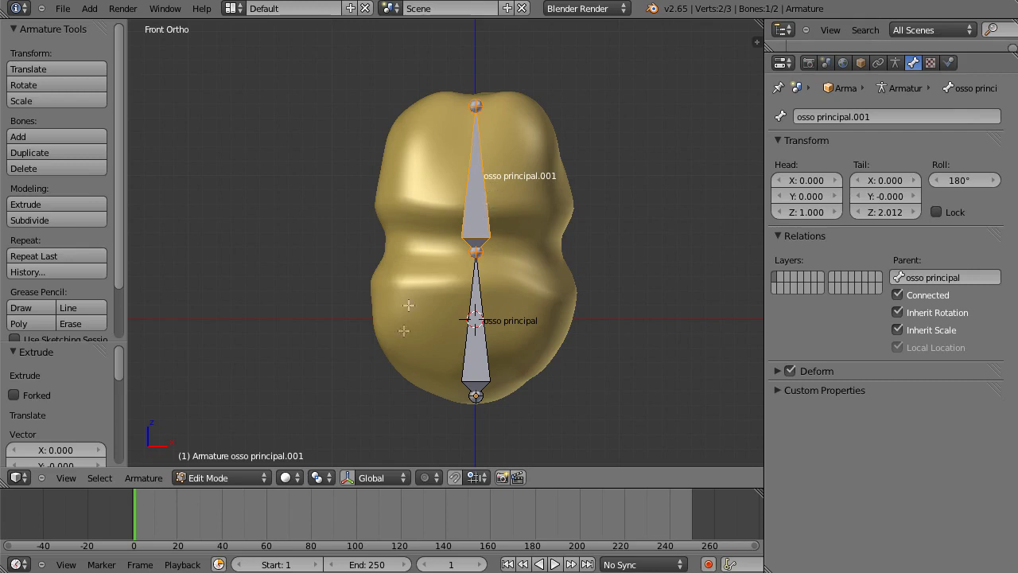
pyautogui.click(347, 478)
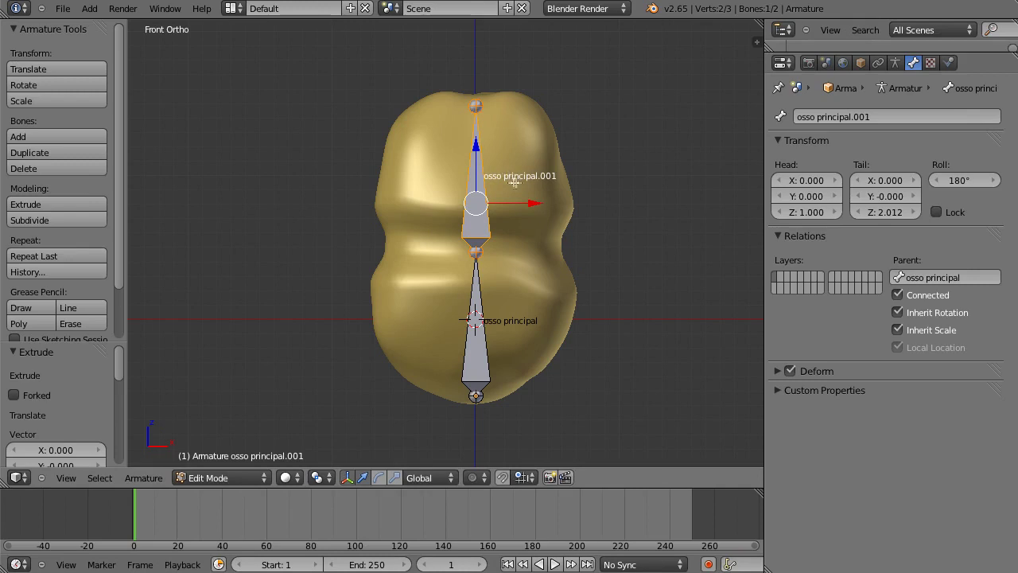
pyautogui.press('g')
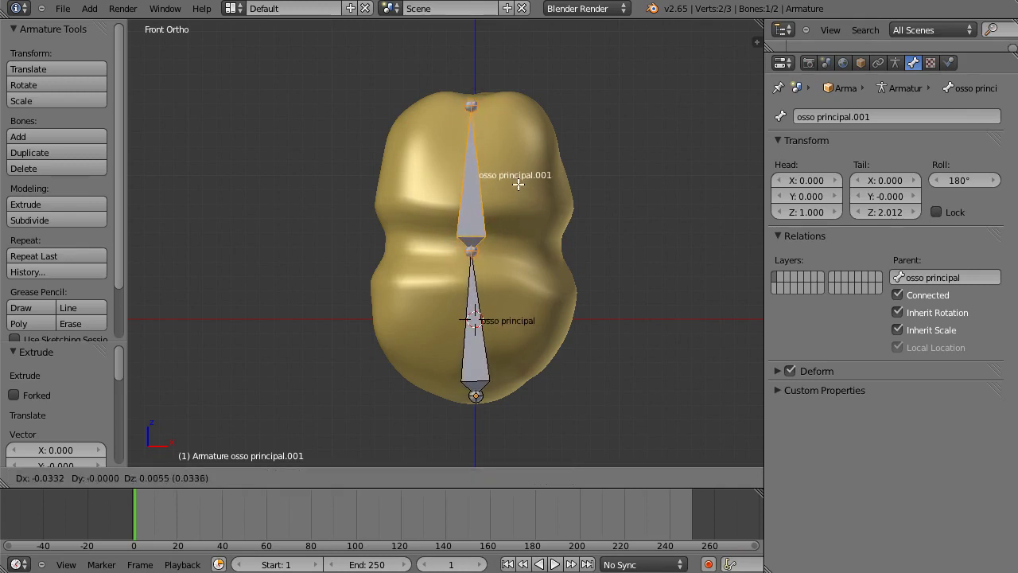
pyautogui.rightClick(525, 188)
pyautogui.press('r')
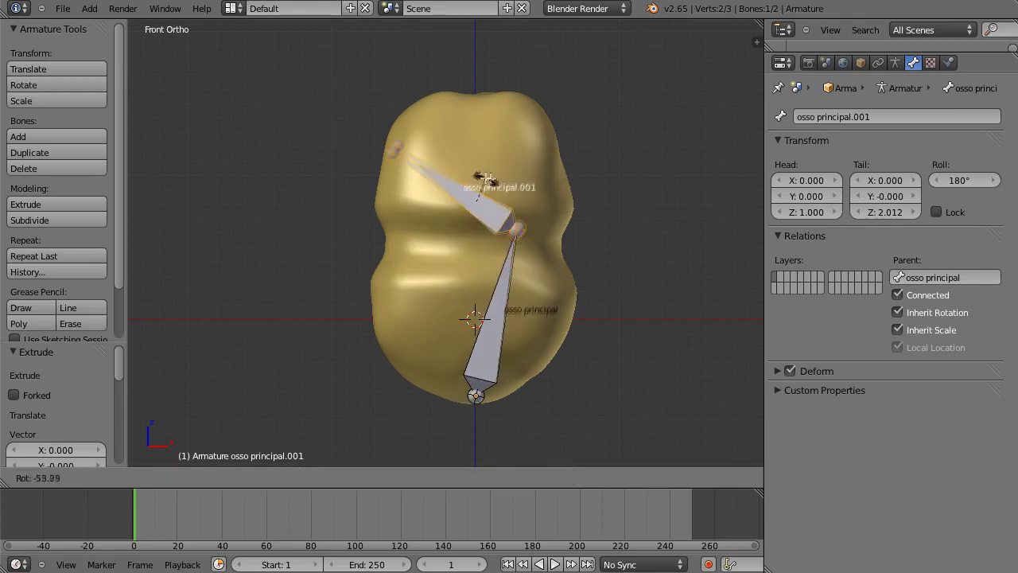
pyautogui.rightClick(513, 202)
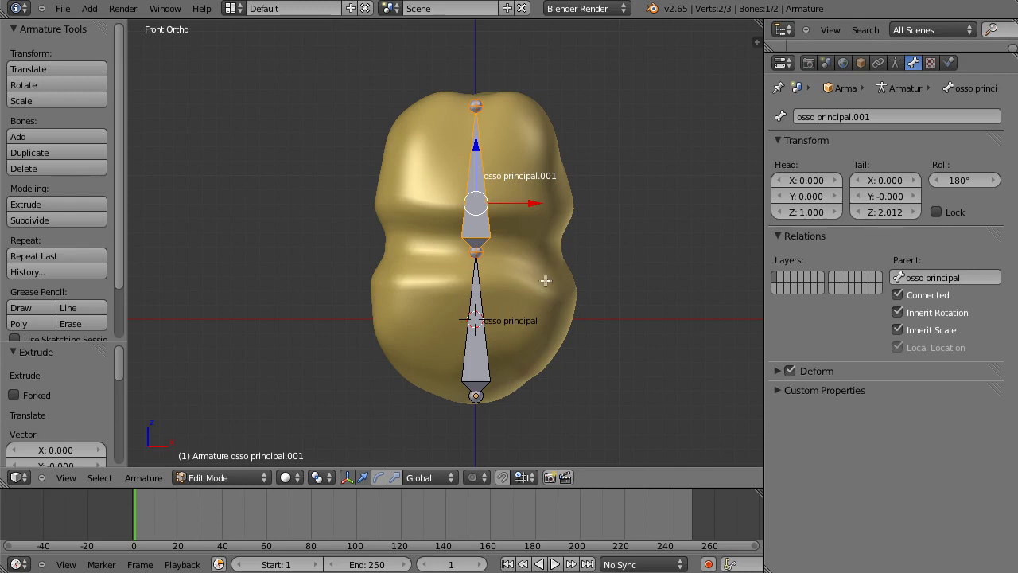
# - Return to Object Mode and parent the yellow body to the armature using Armature Deform With Automatic Weights
pyautogui.click(259, 479)
pyautogui.click(219, 463)
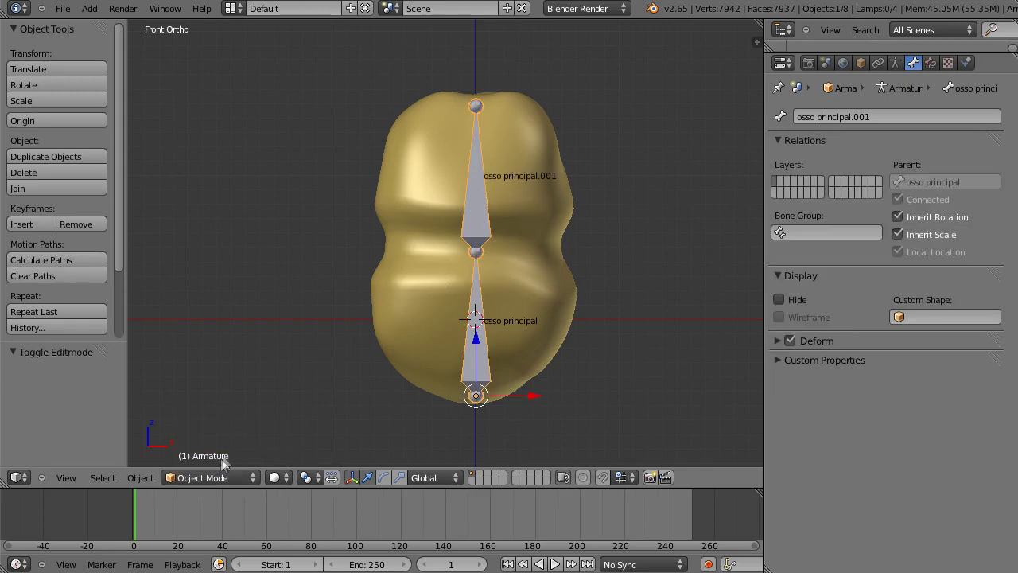
pyautogui.press('a')
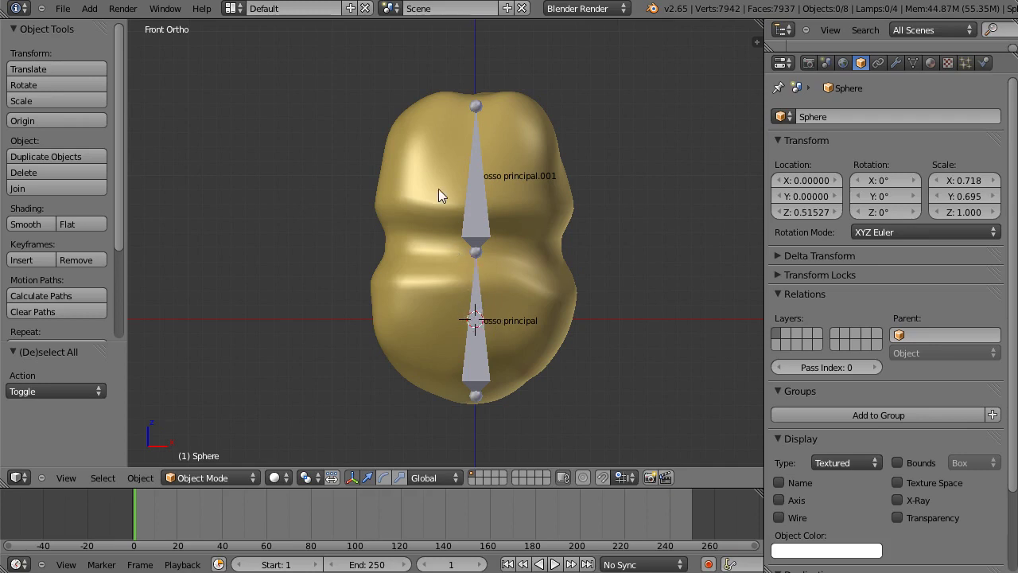
pyautogui.rightClick(413, 184)
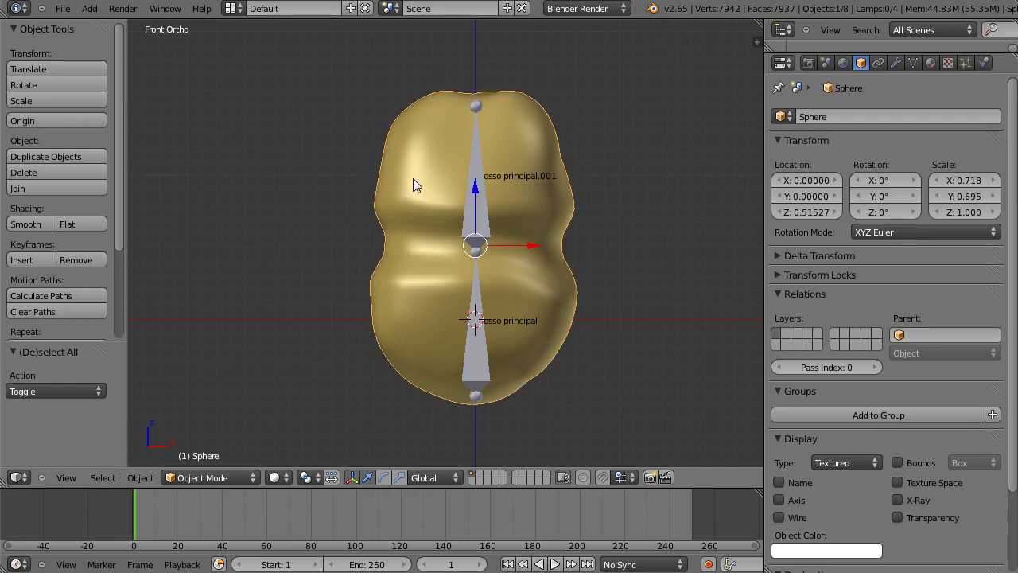
pyautogui.keyDown('shift'); pyautogui.rightClick(477, 222); pyautogui.keyUp('shift')
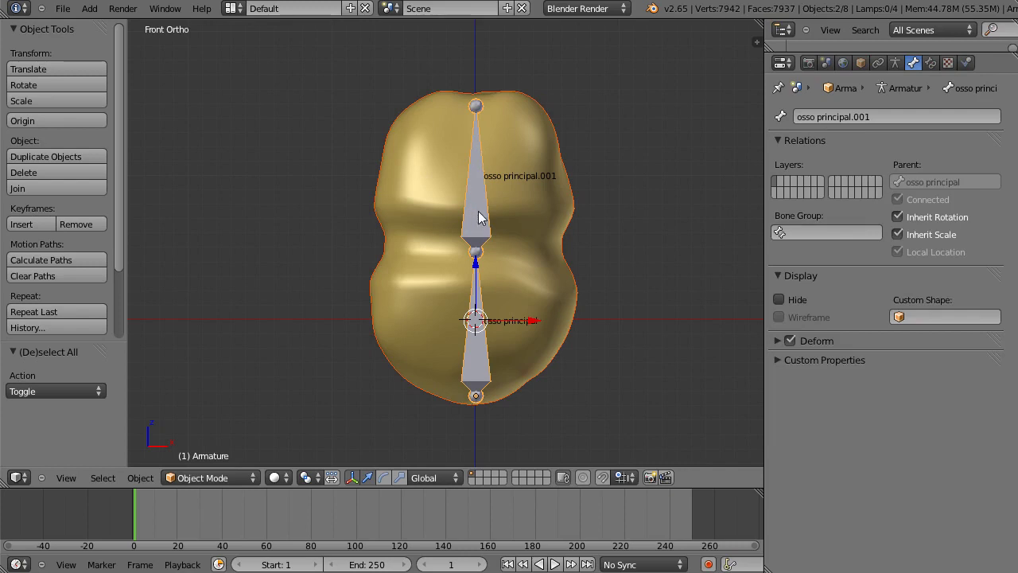
pyautogui.hotkey('ctrl', 'p')
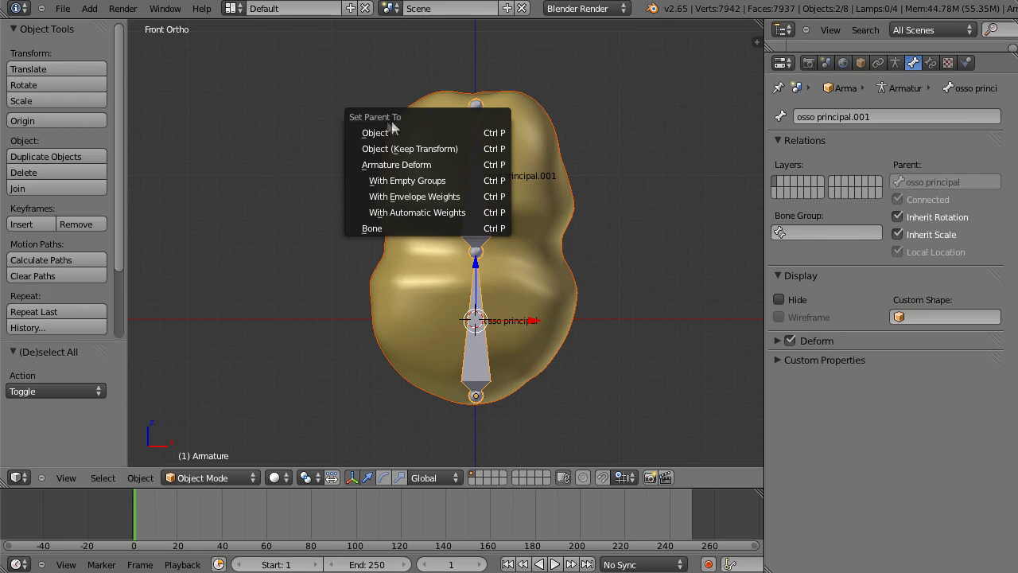
pyautogui.click(443, 213)
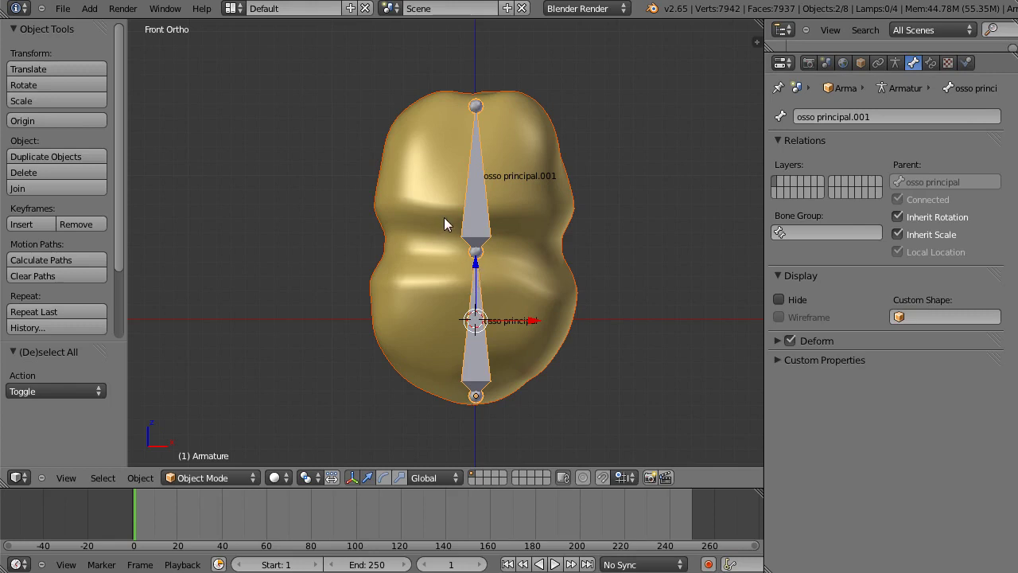
pyautogui.hotkey('ctrl', 'p')
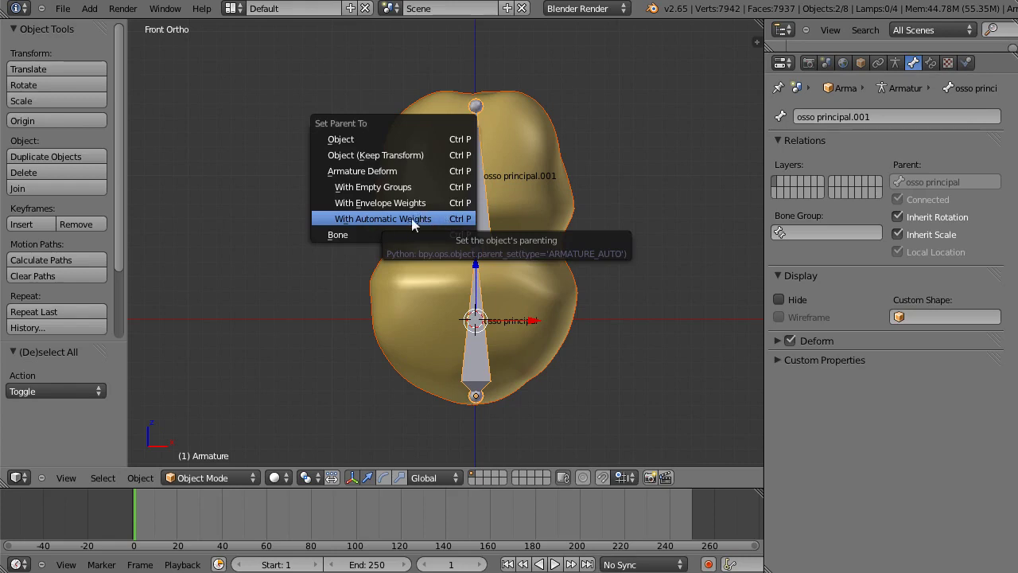
pyautogui.click(380, 216)
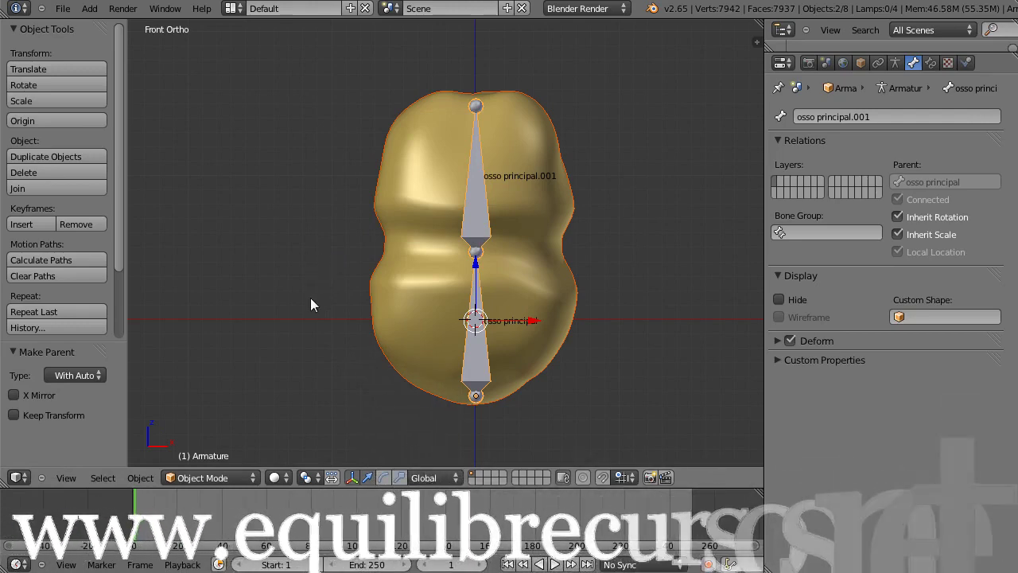
# - Switch the armature to Pose Mode and try rotating the upper bone in front view to test the body's deformation
pyautogui.click(251, 477)
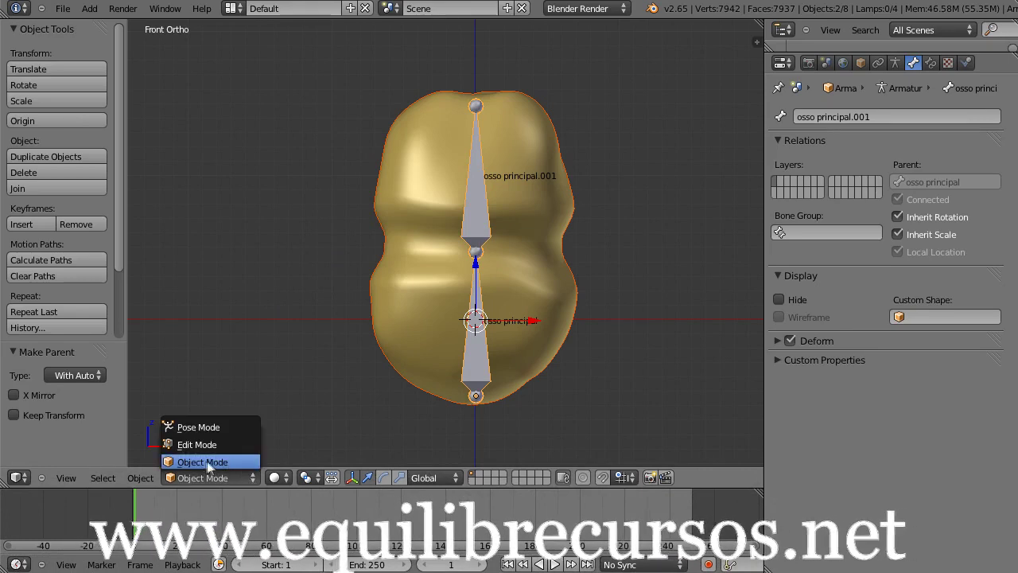
pyautogui.click(192, 426)
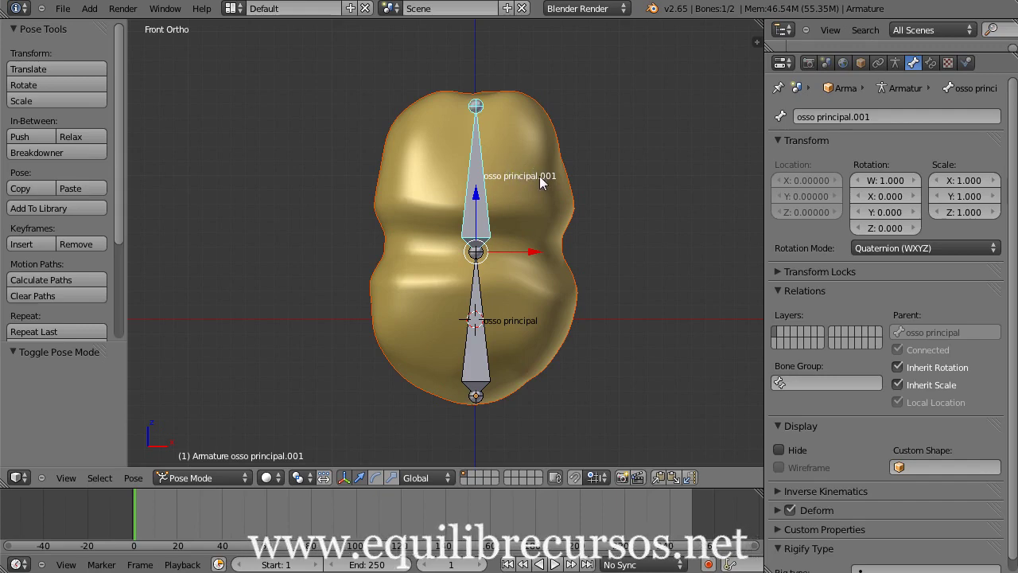
pyautogui.press('r')
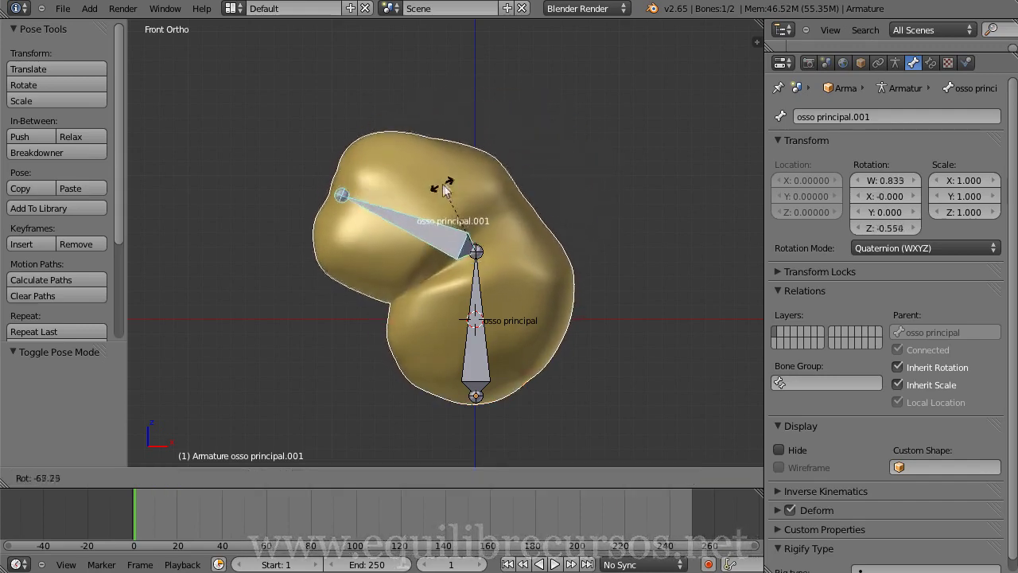
pyautogui.rightClick(514, 205)
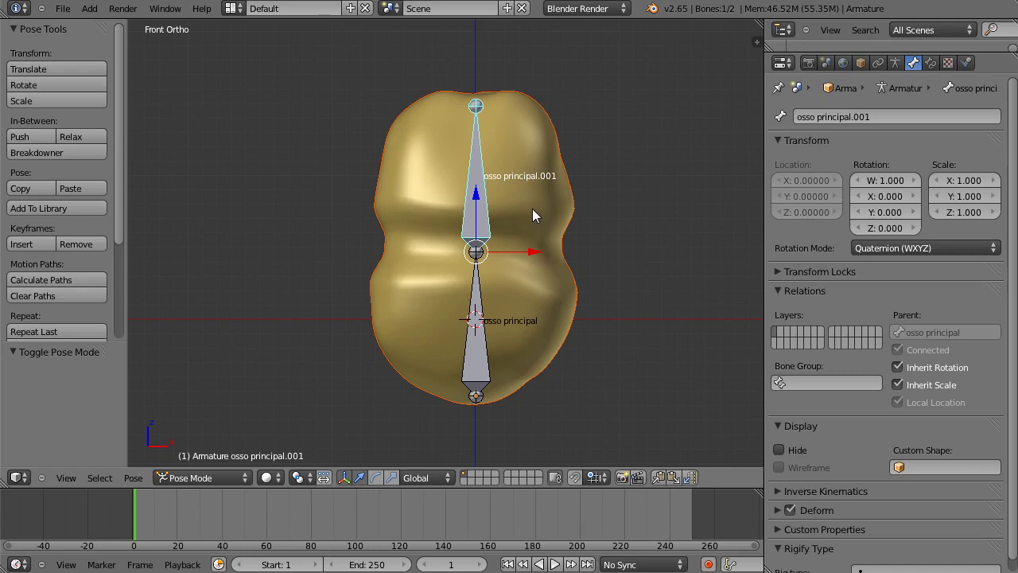
# - Try a slight rotation of the upper bone in right view and return to front view
pyautogui.press('KP_3')
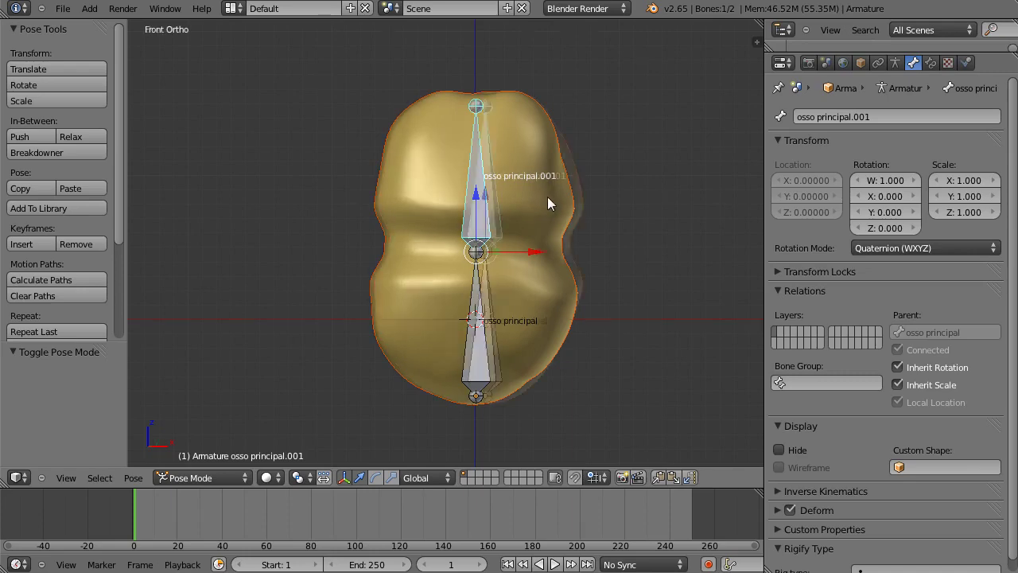
pyautogui.press('r')
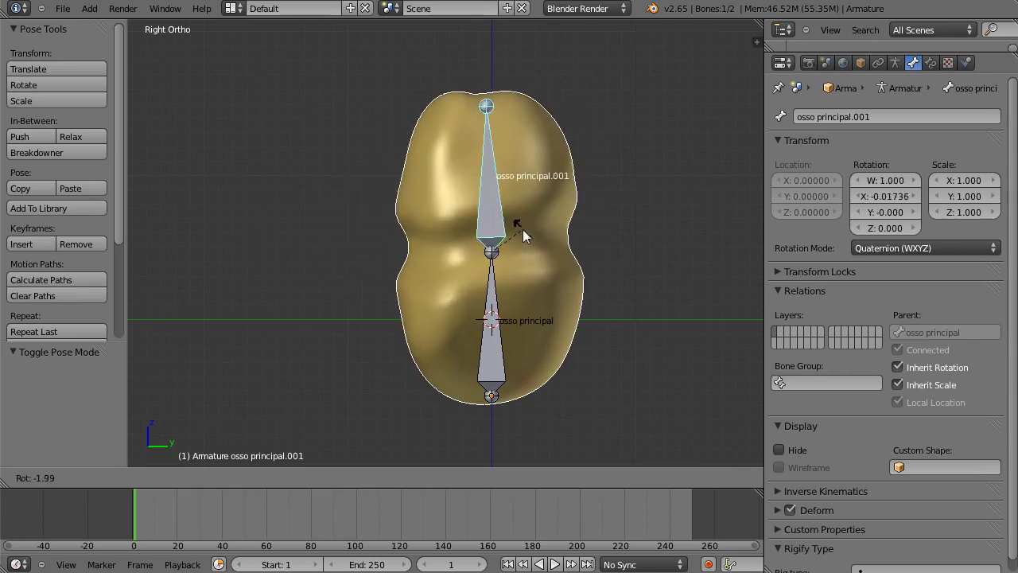
pyautogui.rightClick(519, 217)
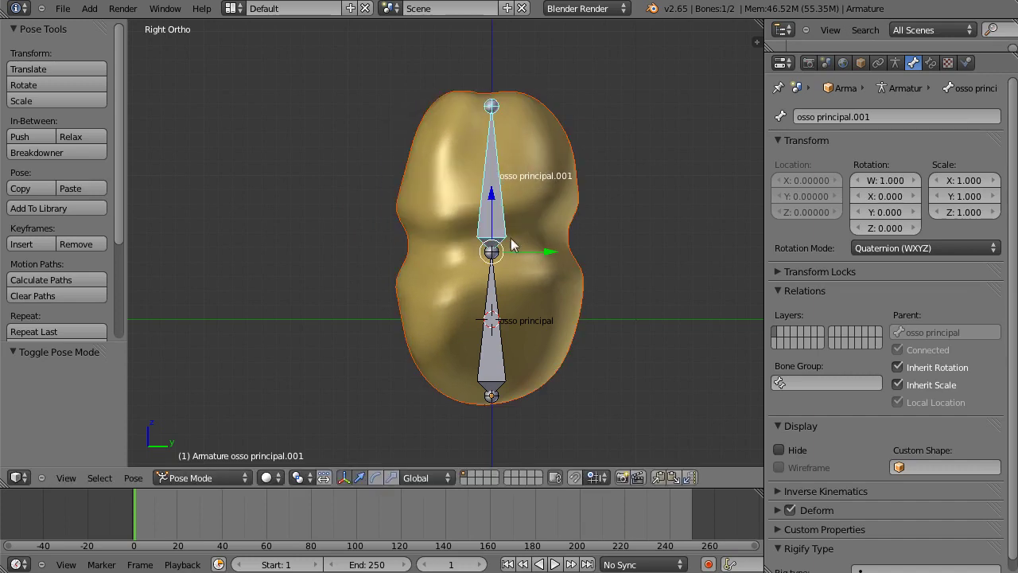
pyautogui.press('KP_1')
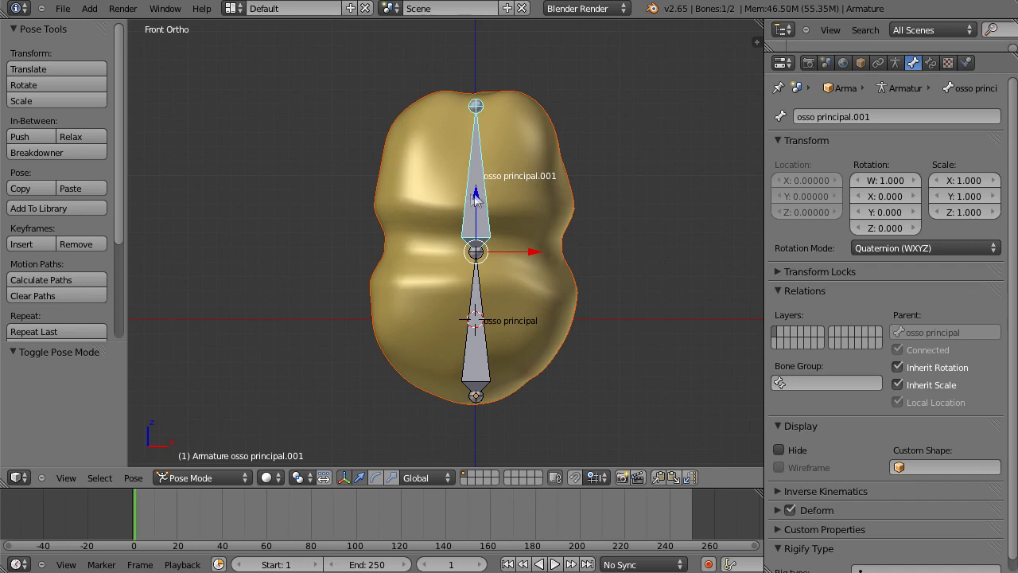
# - Switch the armature to Edit Mode and lower the upper bone's tip by about 0.54 along the Z axis
pyautogui.hotkey('ctrl', 'Tab')
pyautogui.click(248, 479)
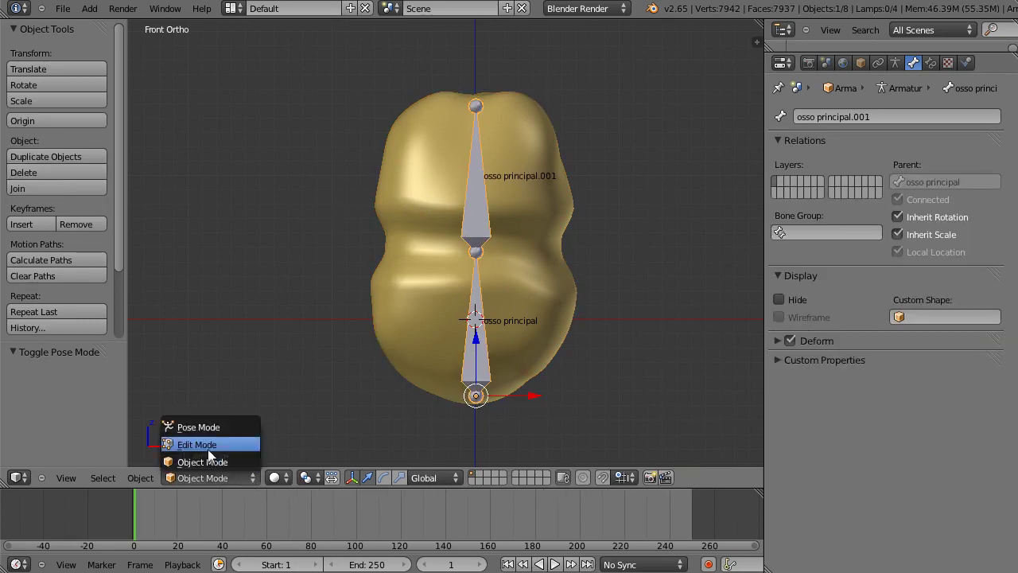
pyautogui.click(208, 444)
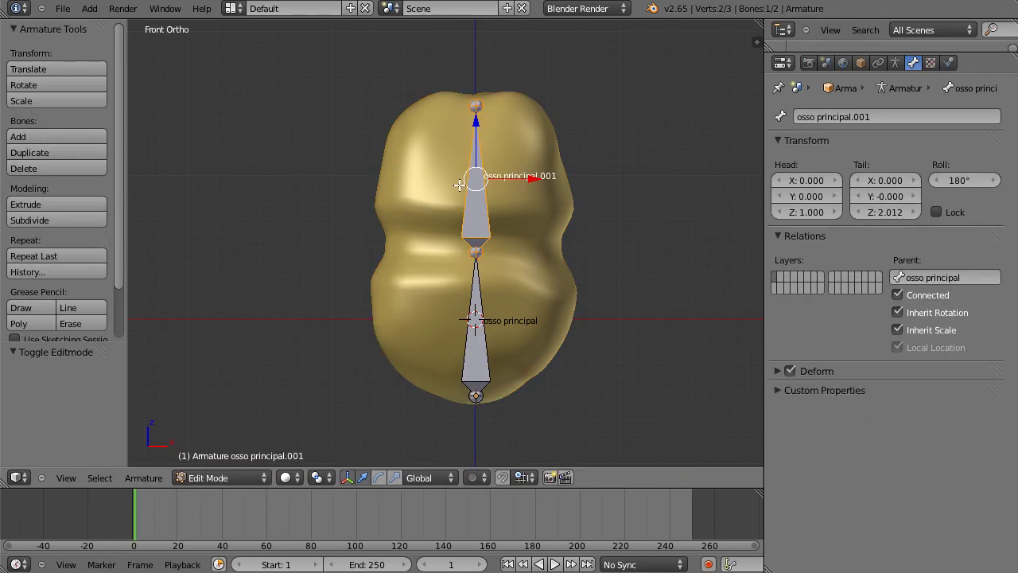
pyautogui.rightClick(476, 106)
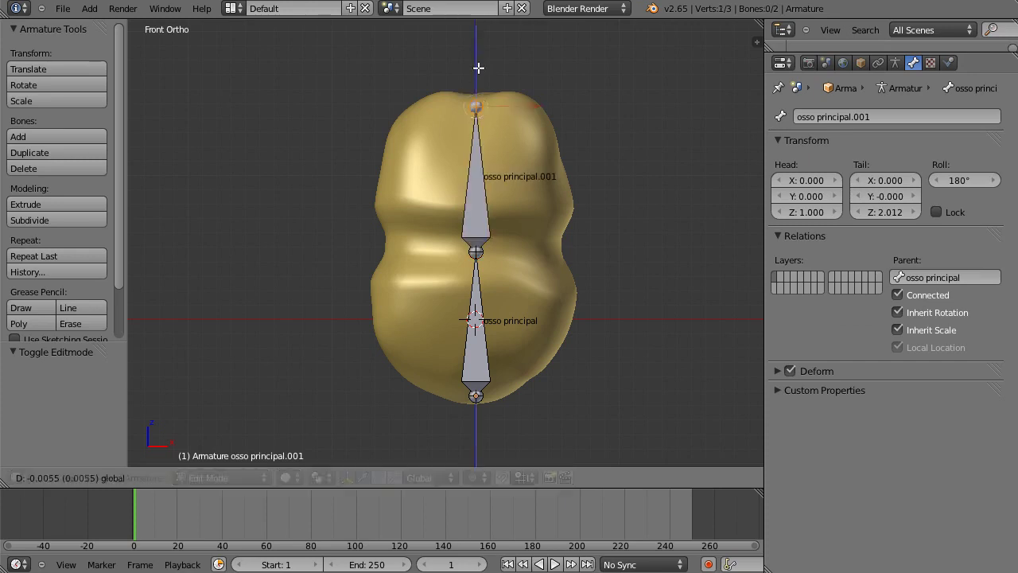
pyautogui.moveTo(479, 66); pyautogui.dragTo(475, 147)
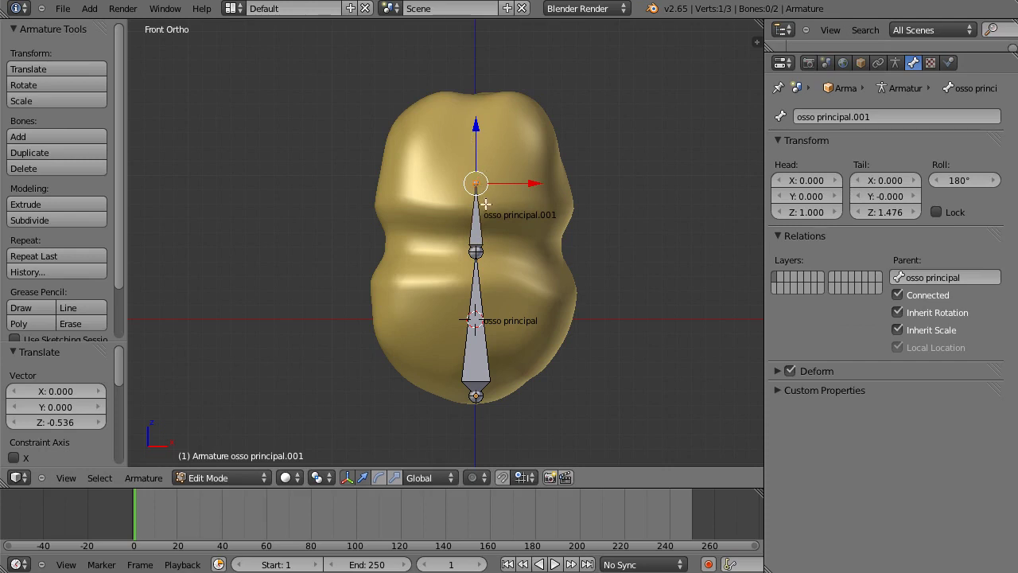
# - Extrude a third bone about 0.55 long from the shortened bone's tip up to the top of the body
pyautogui.press('e')
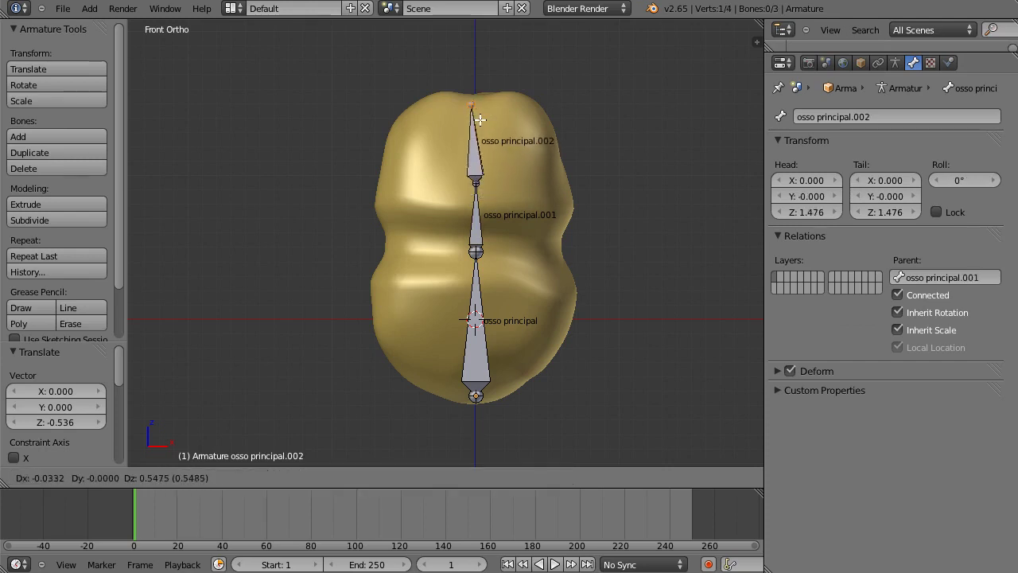
pyautogui.click(483, 118)
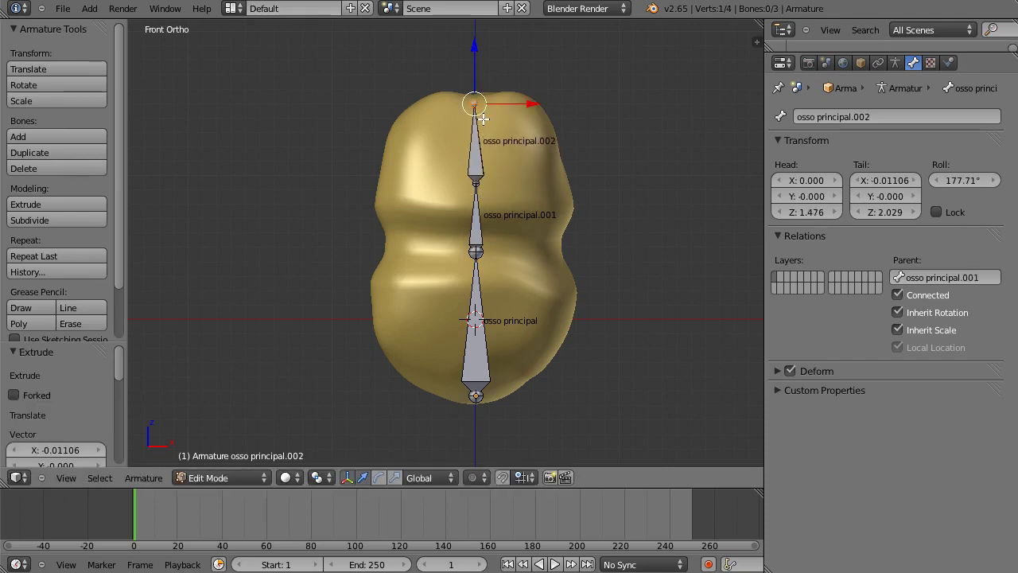
pyautogui.press('Tab')
pyautogui.press('Tab')
# - Return to Object Mode and parent the yellow body to the three-bone armature using Armature Deform With Automatic Weights
pyautogui.rightClick(259, 480)
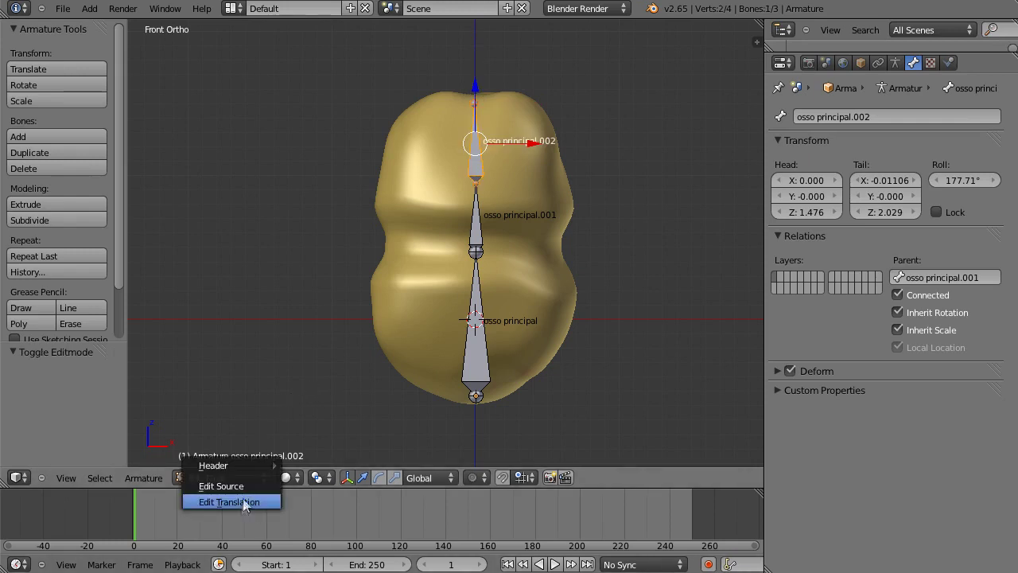
pyautogui.click(220, 477)
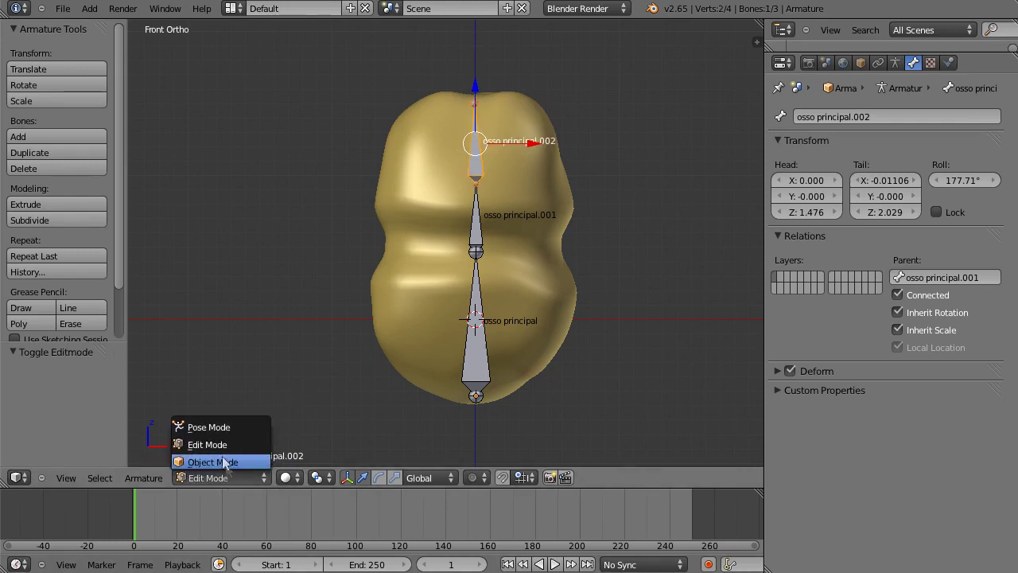
pyautogui.click(224, 461)
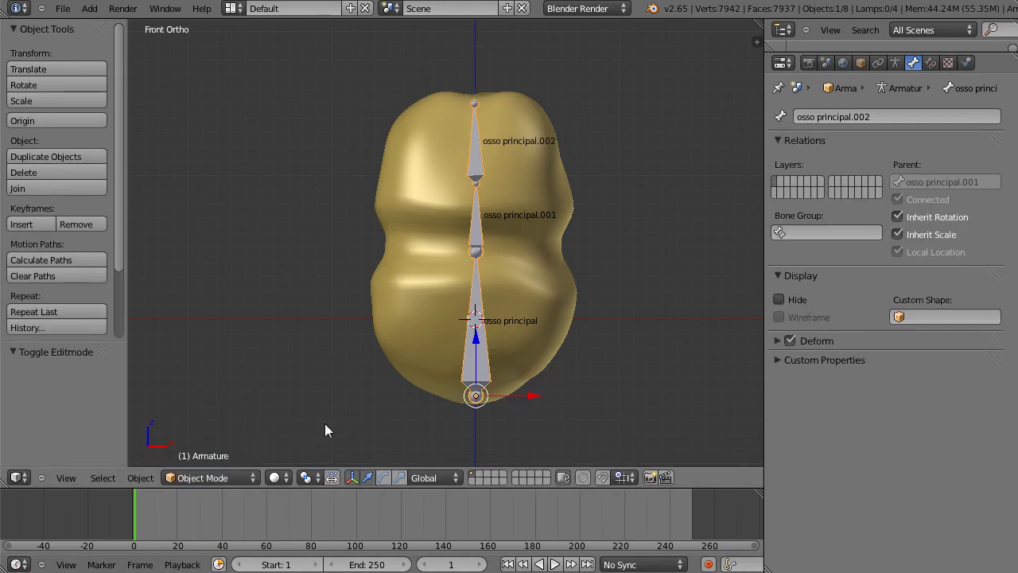
pyautogui.rightClick(426, 187)
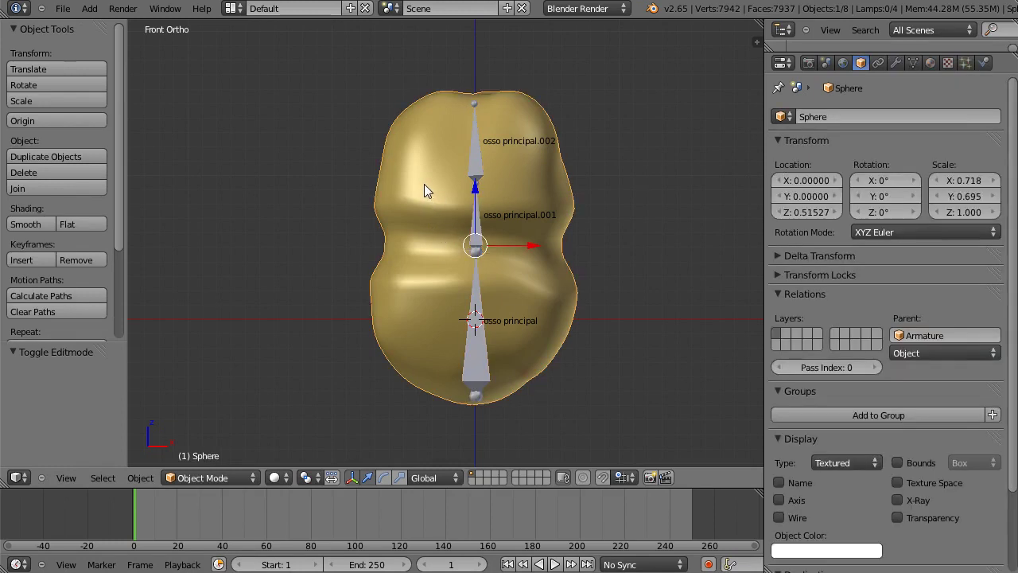
pyautogui.keyDown('shift'); pyautogui.rightClick(476, 174); pyautogui.keyUp('shift')
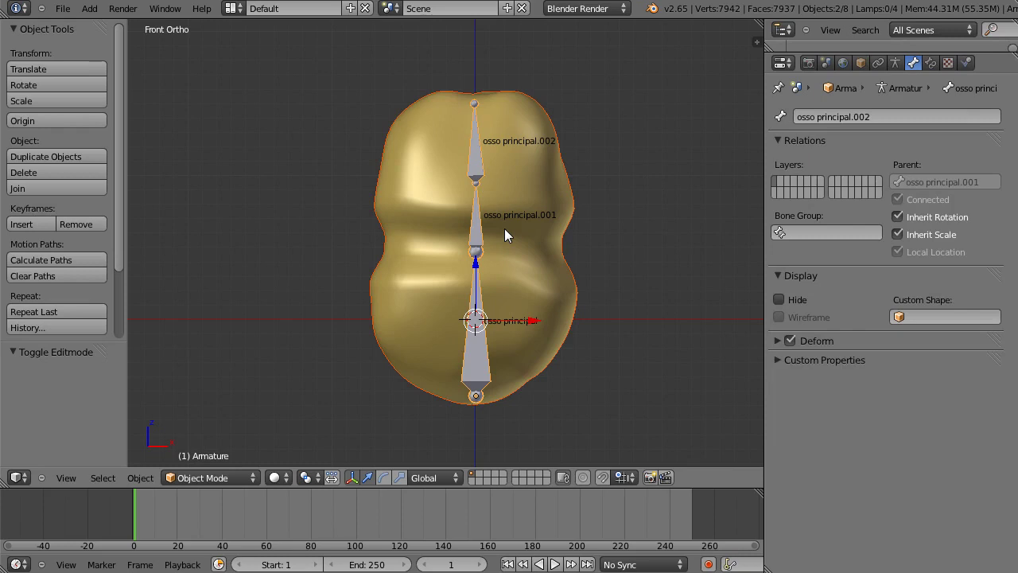
pyautogui.hotkey('ctrl', 'p')
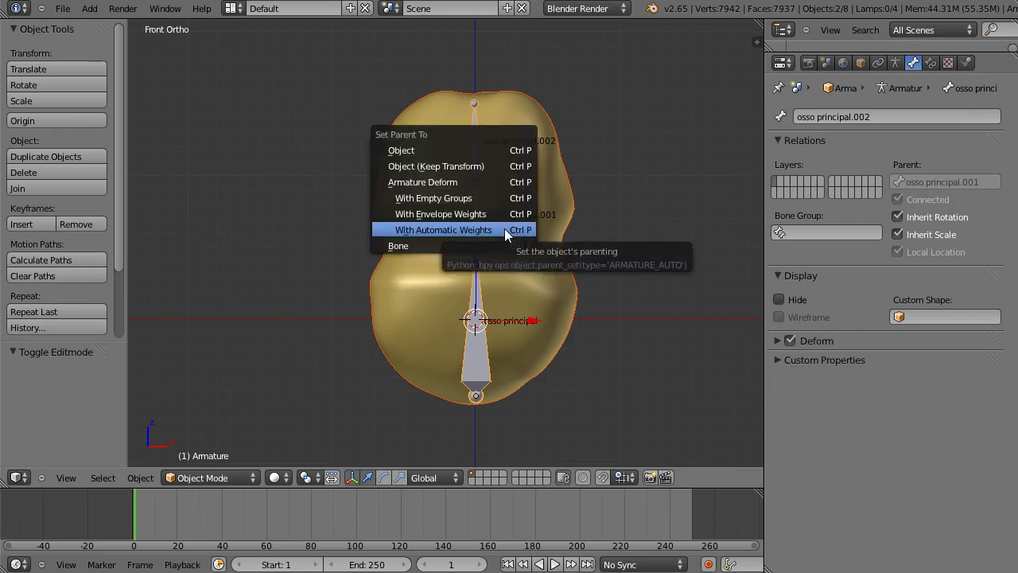
pyautogui.click(481, 229)
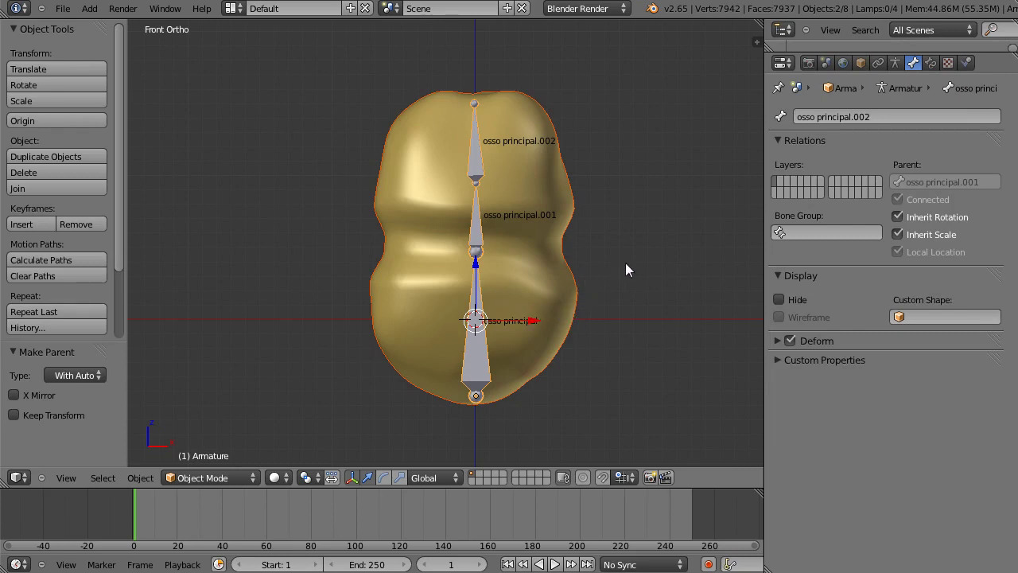
# - Switch the armature to Pose Mode and try rotating the topmost bone to test the body's deformation
pyautogui.click(250, 474)
pyautogui.click(222, 430)
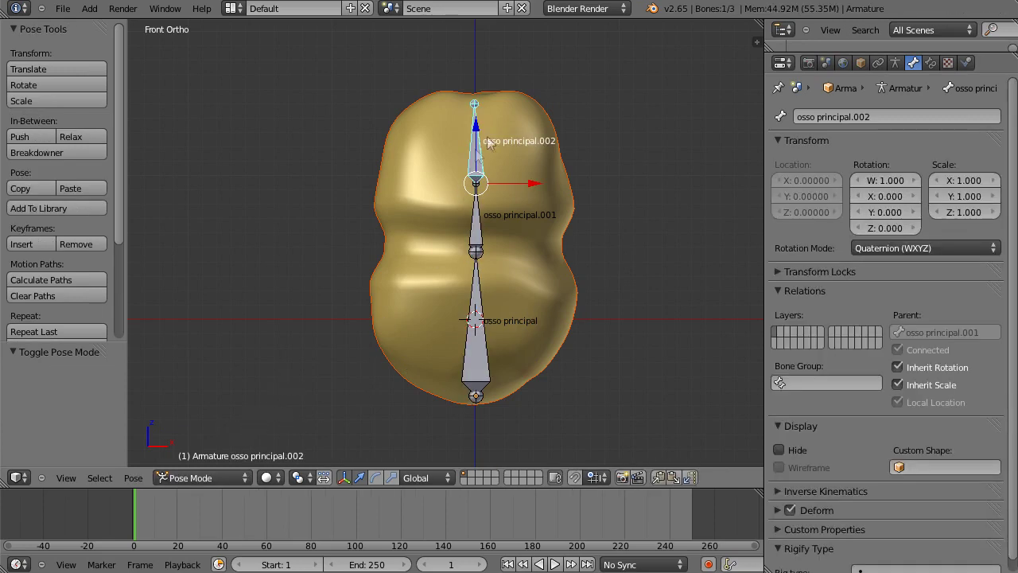
pyautogui.press('r')
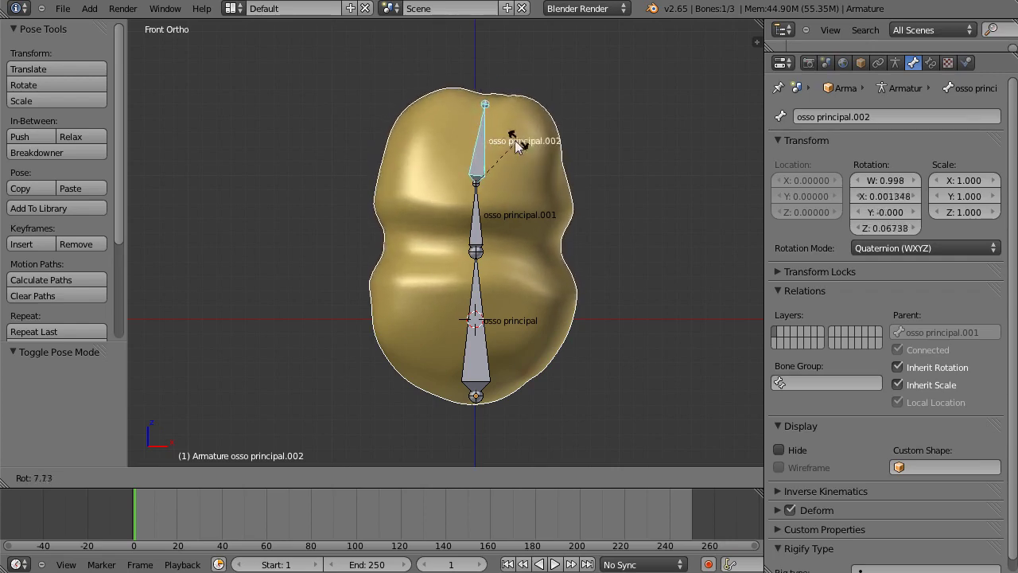
pyautogui.press('Escape')
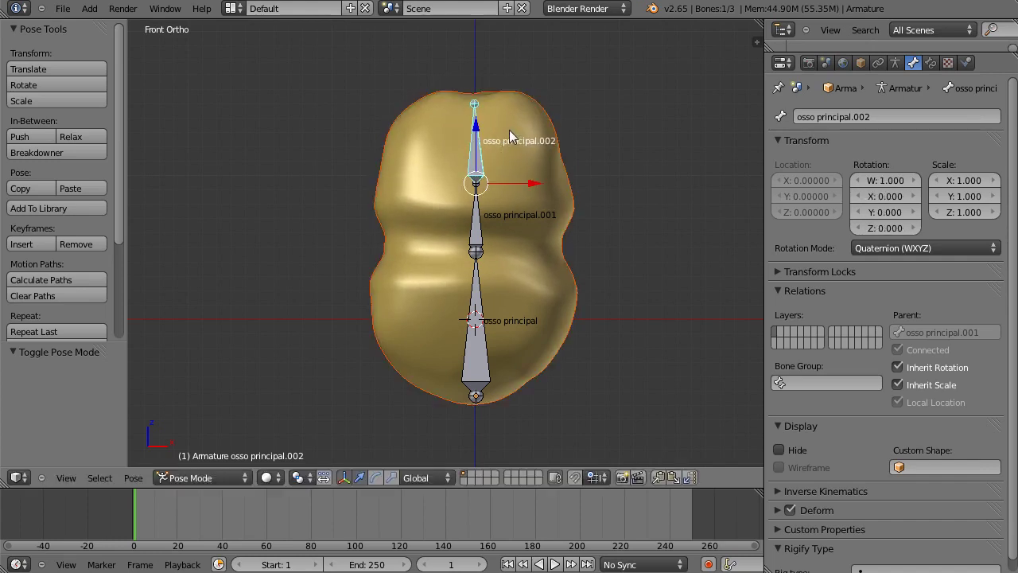
# - Select the main bone, enter Edit Mode with its upper joint selected, and enable X-Axis Mirror for the armature
pyautogui.rightClick(476, 261)
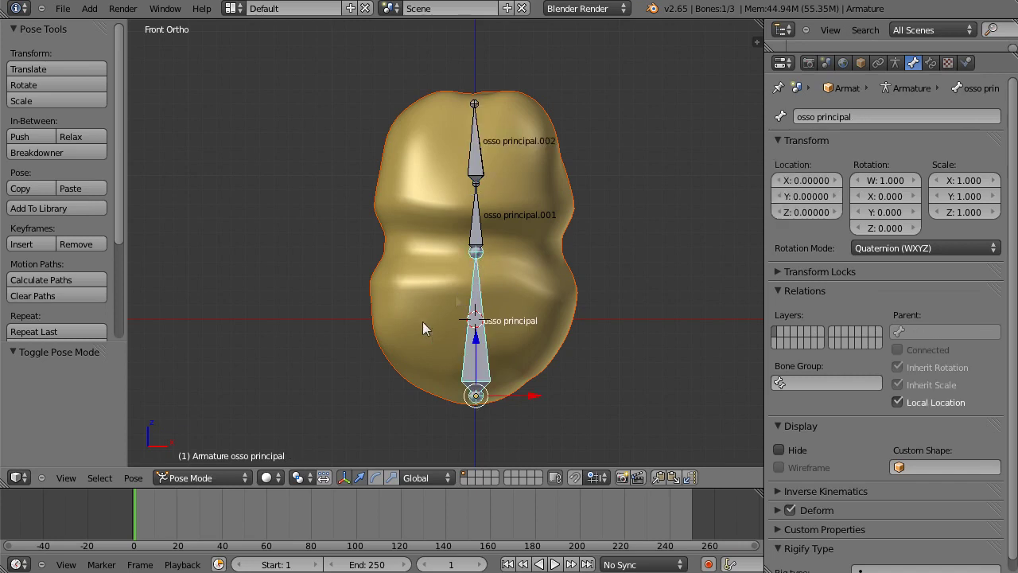
pyautogui.click(245, 480)
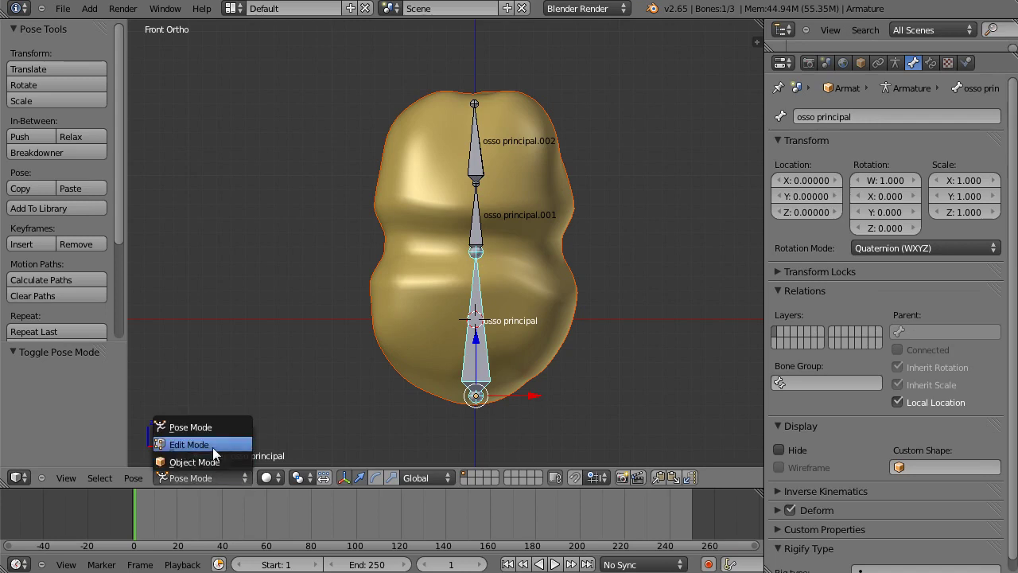
pyautogui.click(212, 445)
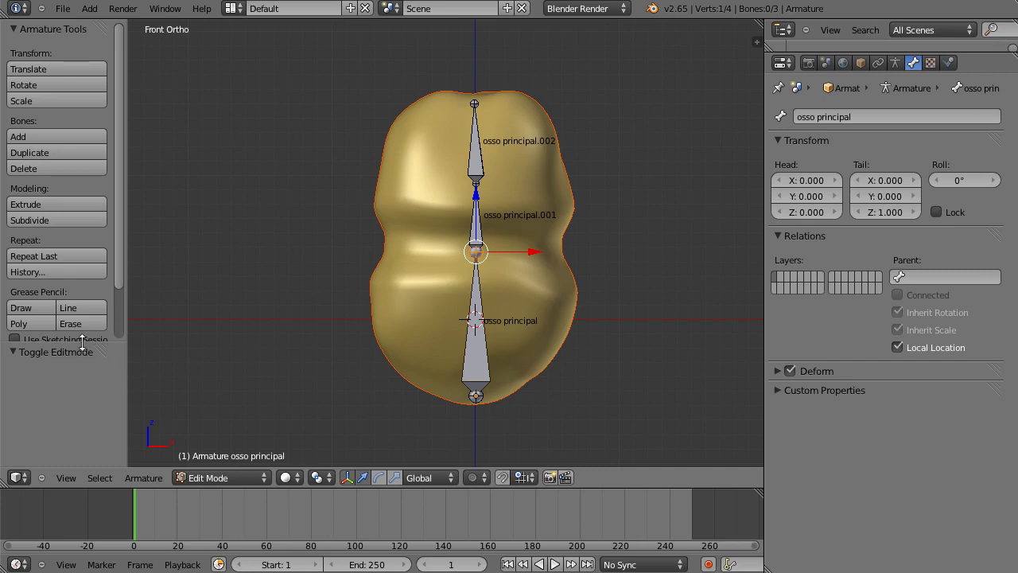
pyautogui.moveTo(90, 340); pyautogui.dragTo(85, 415)
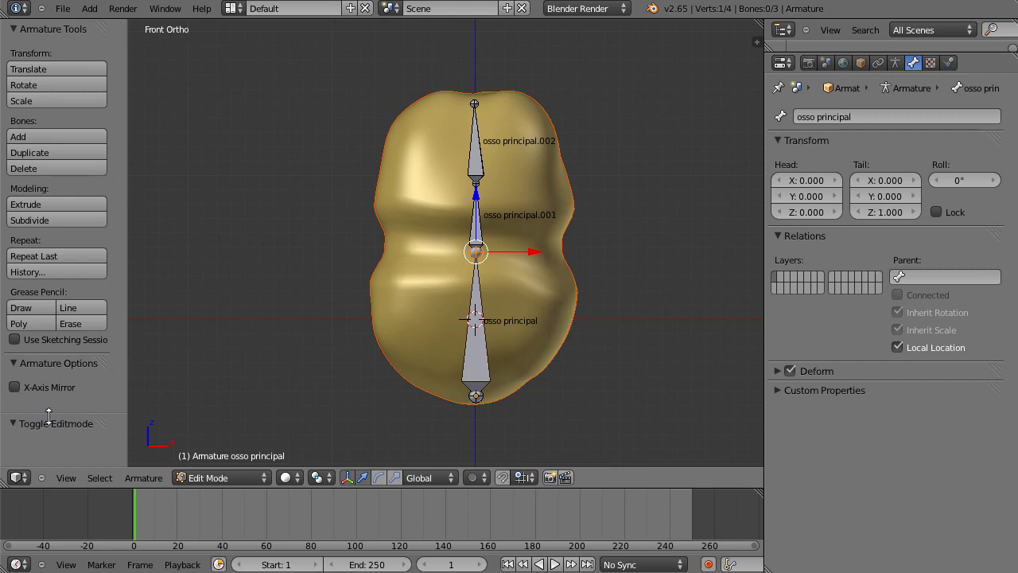
pyautogui.click(12, 388)
# - Extrude a mirrored pair of side bones from the main bone's upper joint, with tips at about X ±0.575, Z 0.884
pyautogui.hotkey('shift', 'e')
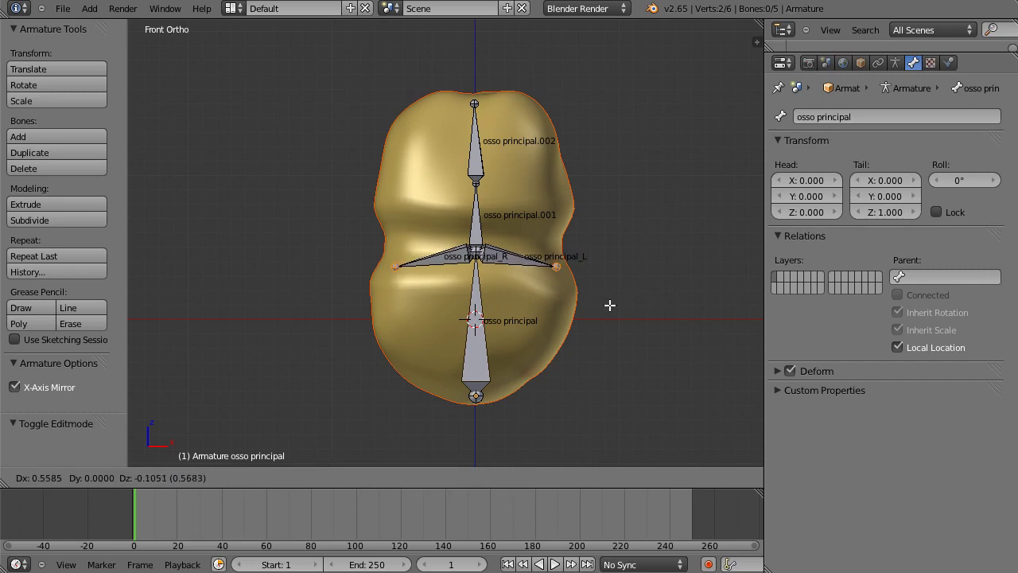
pyautogui.click(612, 305)
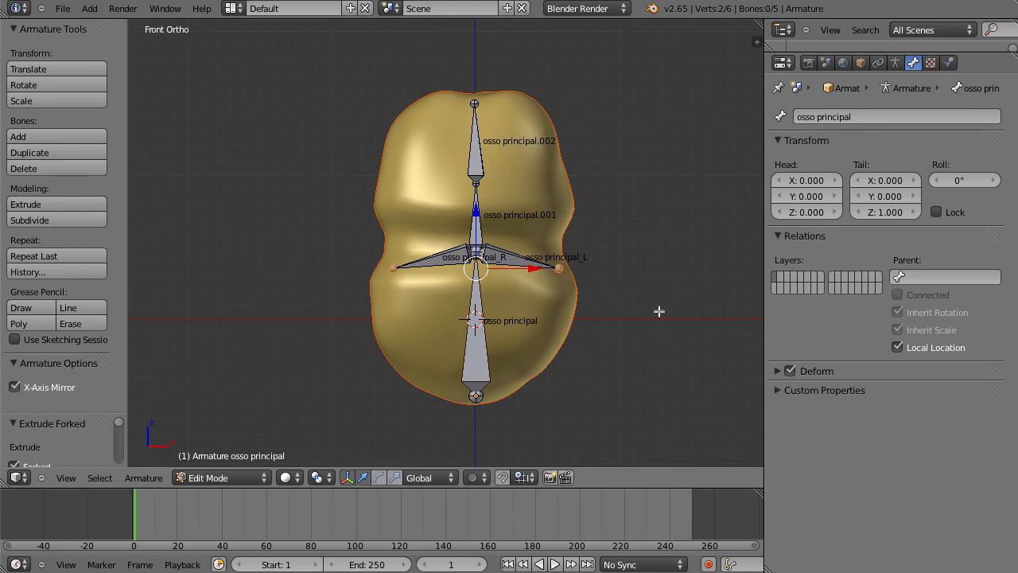
pyautogui.press('Tab')
pyautogui.press('Tab')
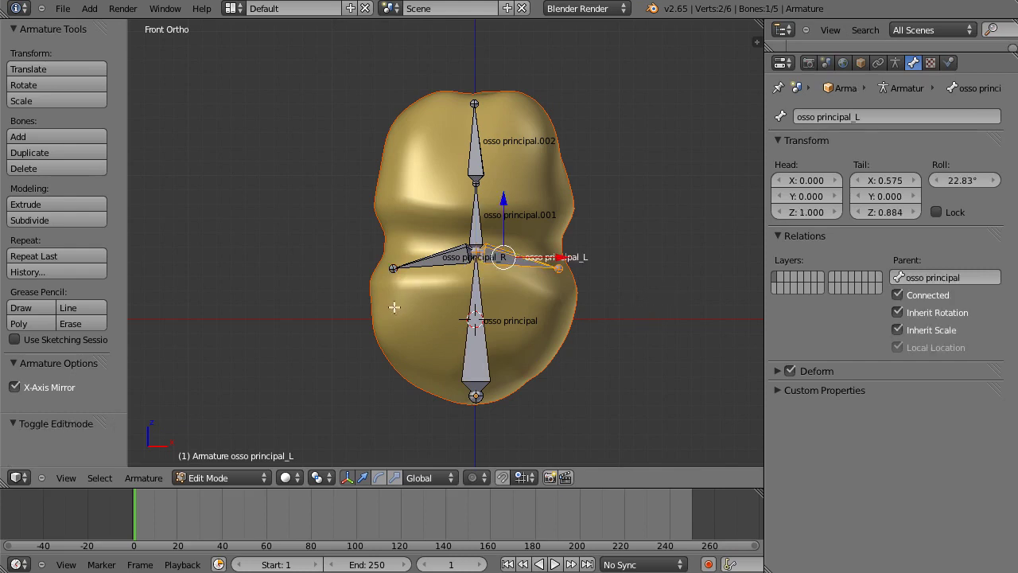
# - Return to Object Mode and reparent the yellow body to the five-bone armature using Armature Deform With Automatic Weights
pyautogui.click(260, 477)
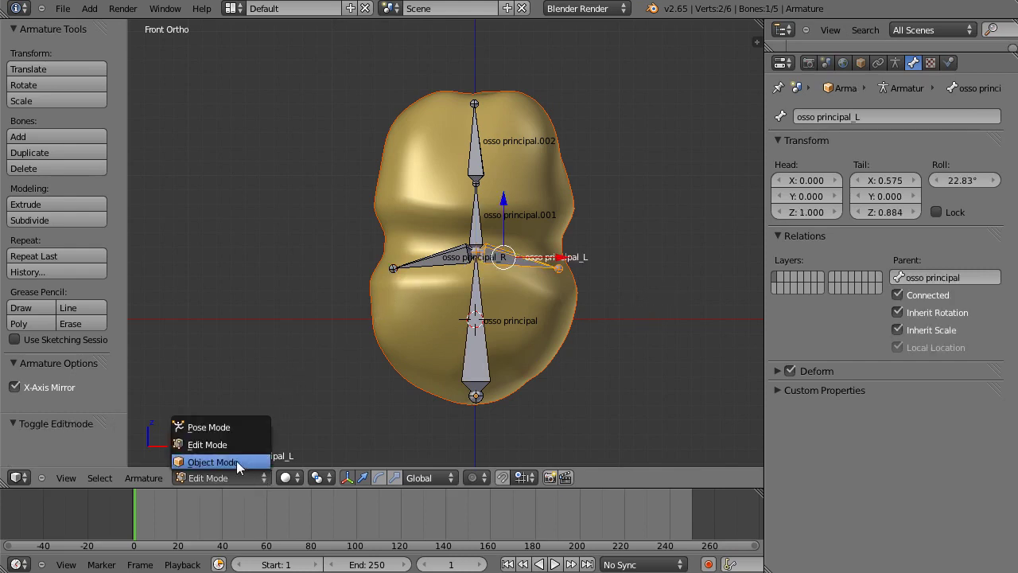
pyautogui.click(236, 462)
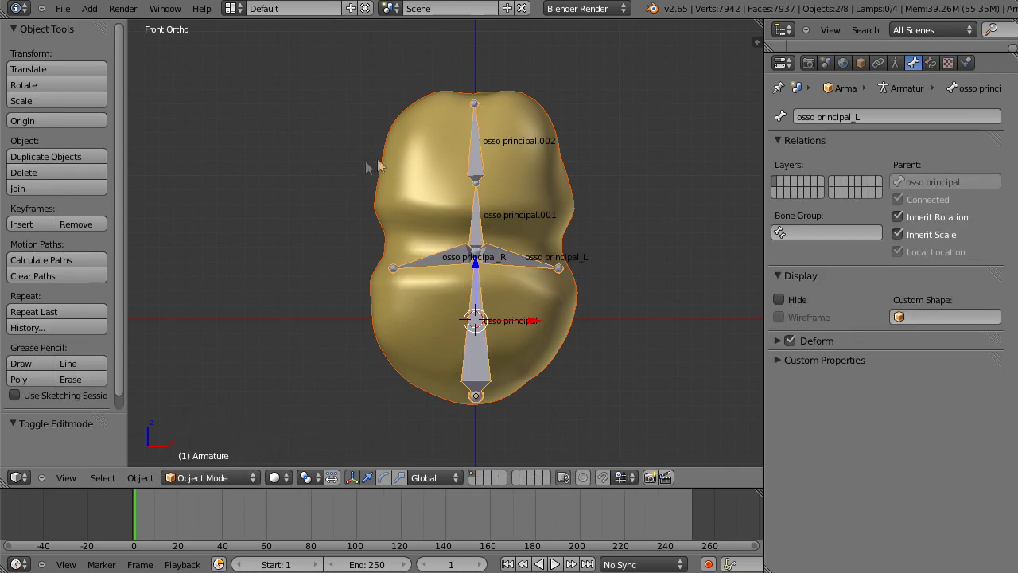
pyautogui.press('a')
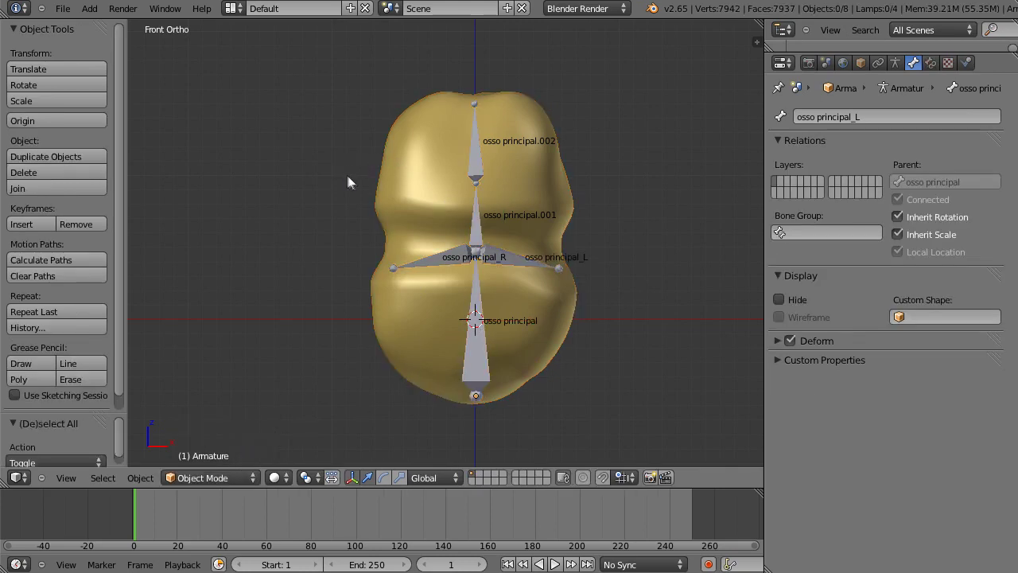
pyautogui.rightClick(405, 182)
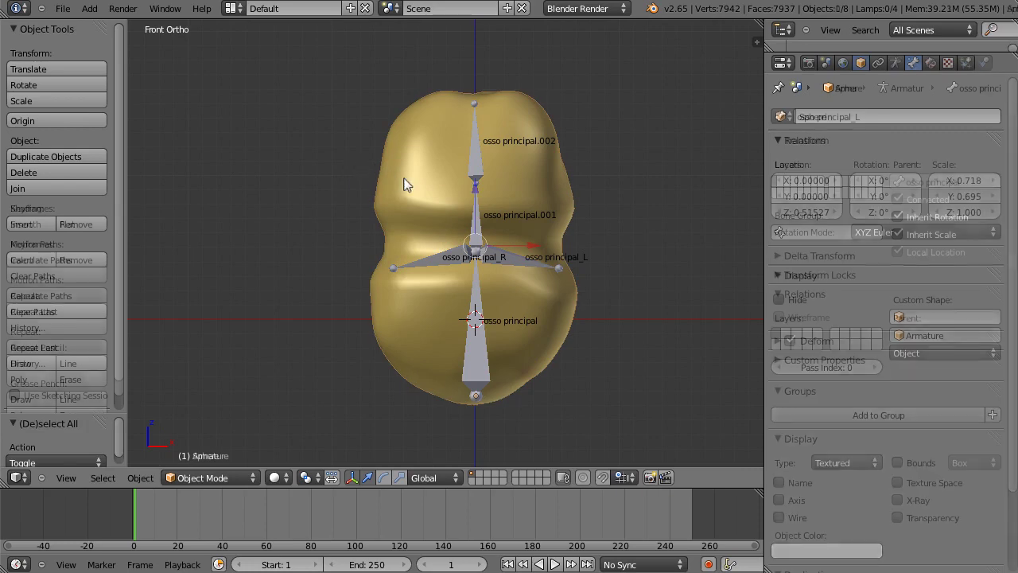
pyautogui.keyDown('shift'); pyautogui.rightClick(475, 166); pyautogui.keyUp('shift')
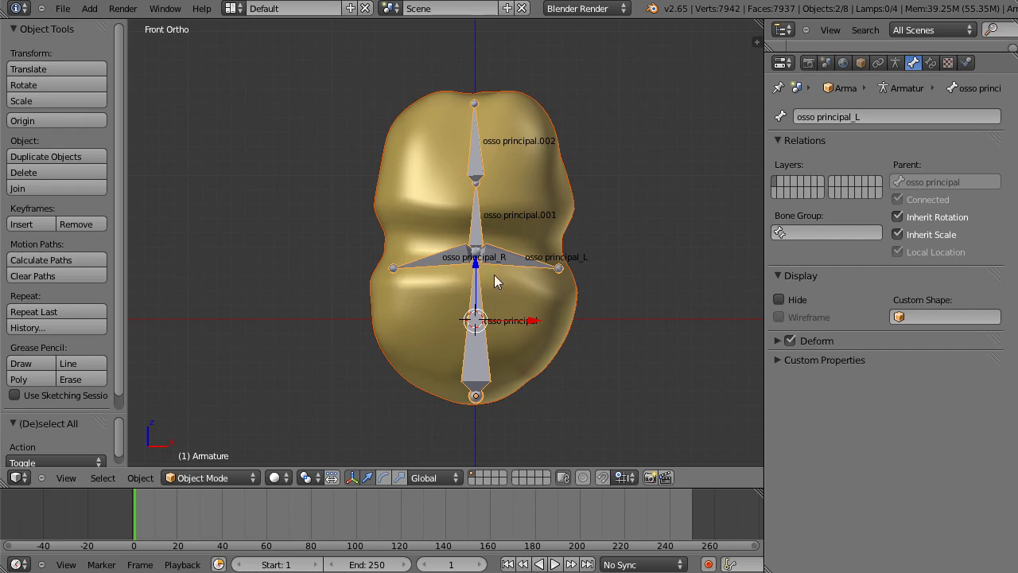
pyautogui.hotkey('ctrl', 'p')
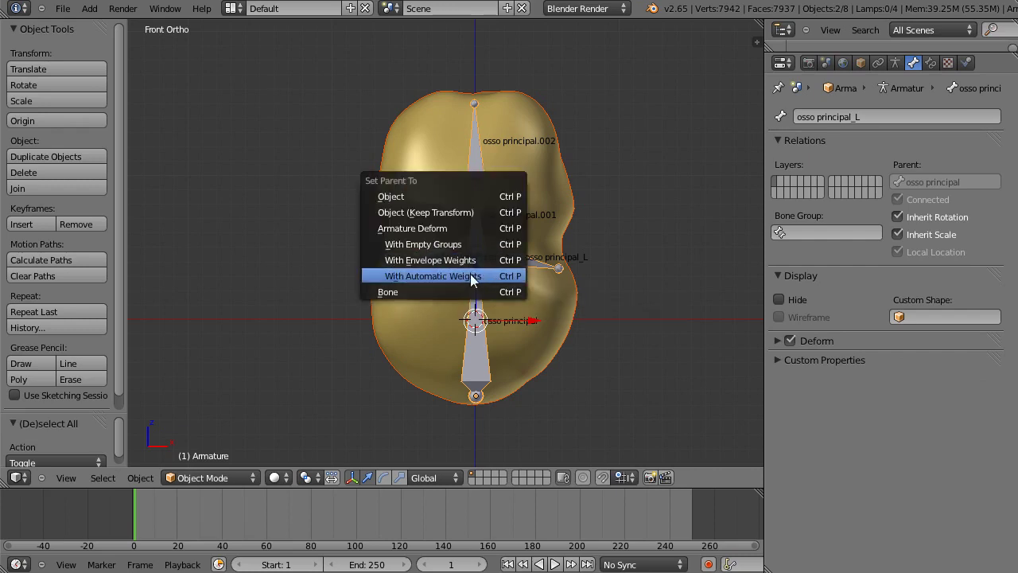
pyautogui.click(470, 276)
# - Switch the armature to Pose Mode and try rotating each of the two side bones to test the body's deformation
pyautogui.click(244, 477)
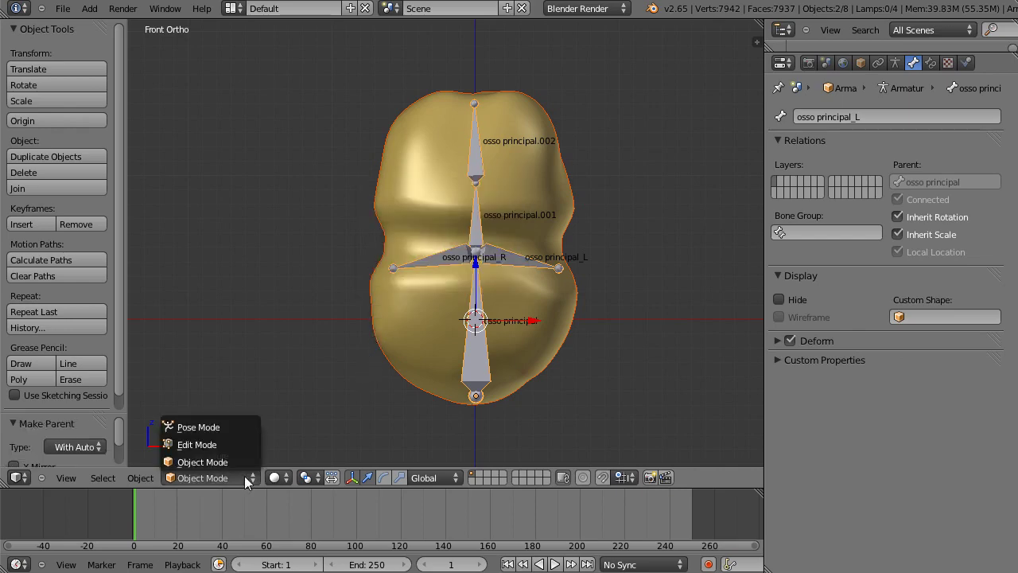
pyautogui.click(227, 425)
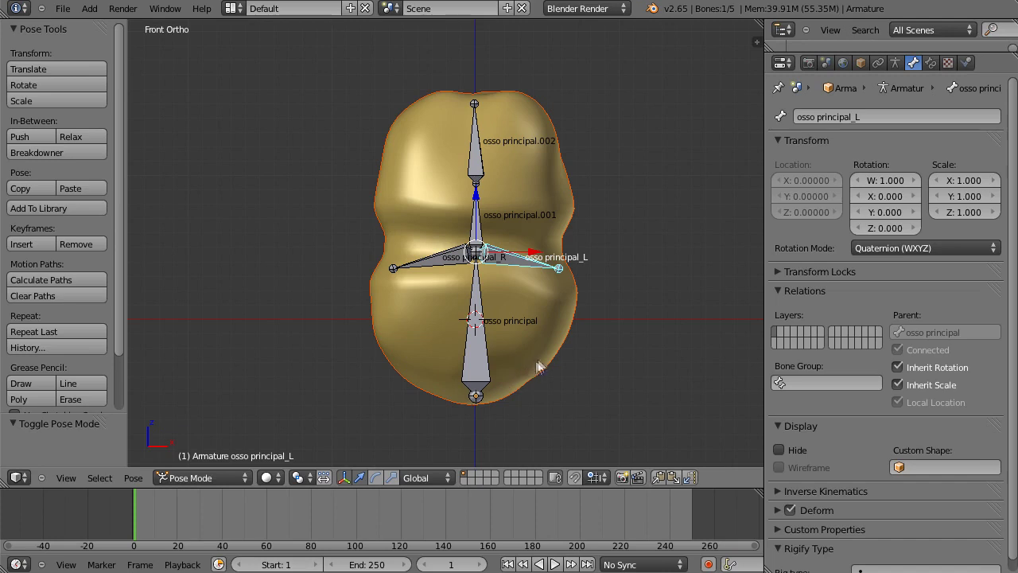
pyautogui.press('r')
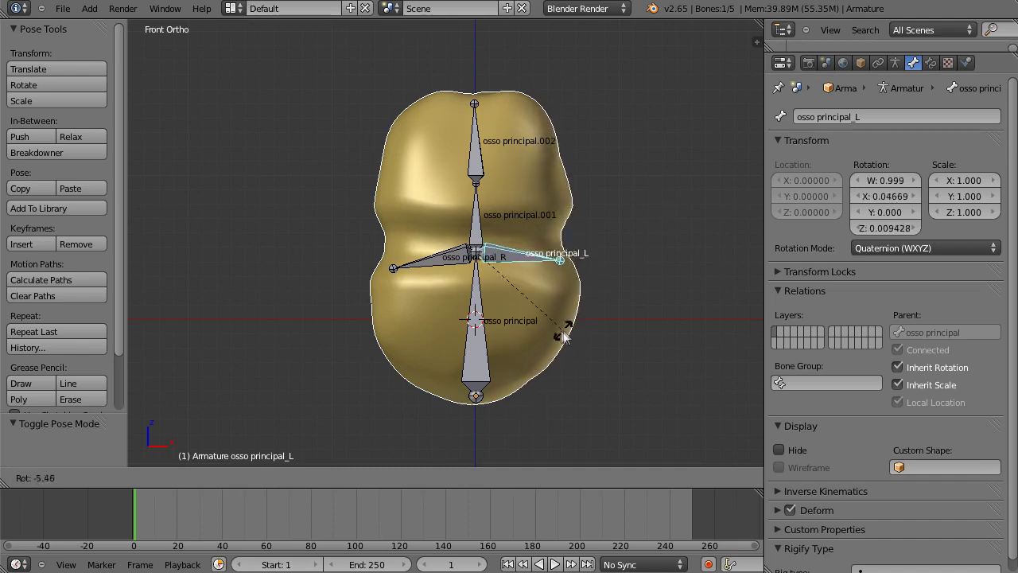
pyautogui.rightClick(559, 333)
pyautogui.rightClick(392, 274)
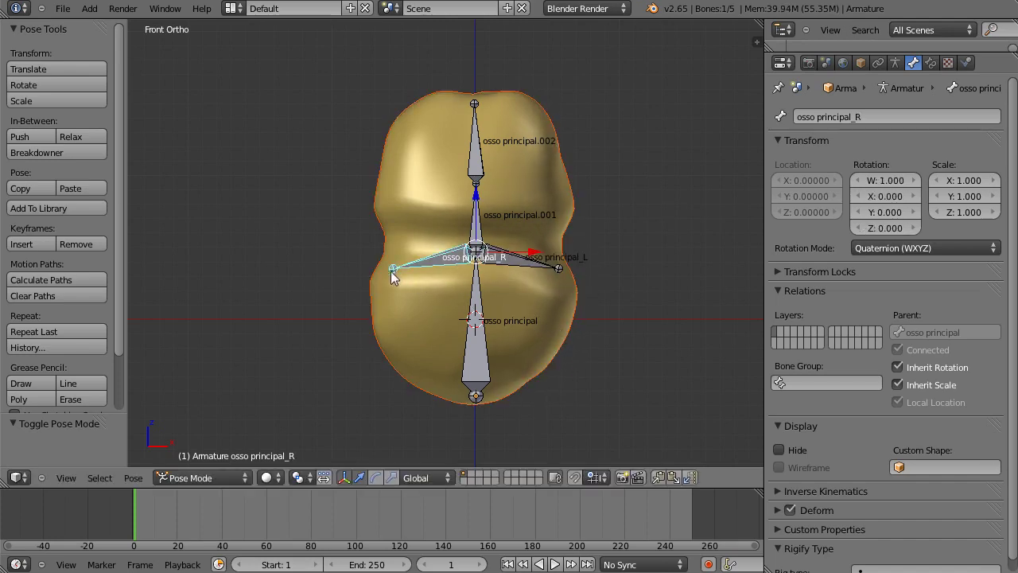
pyautogui.press('r')
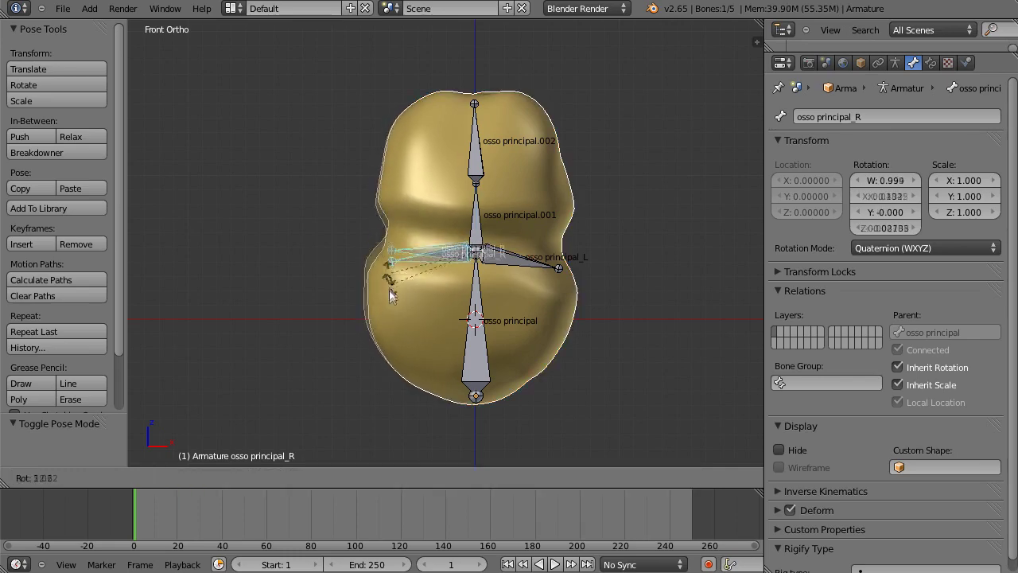
pyautogui.rightClick(396, 303)
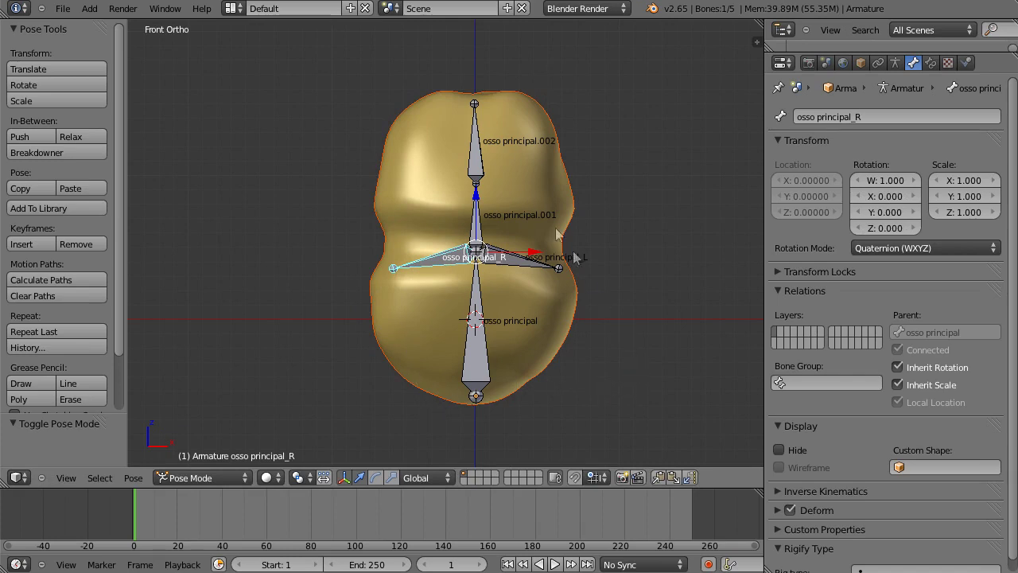
# - Try a slight rotation of the topmost bone in the five-bone rig, and open the armature's data properties
pyautogui.rightClick(475, 104)
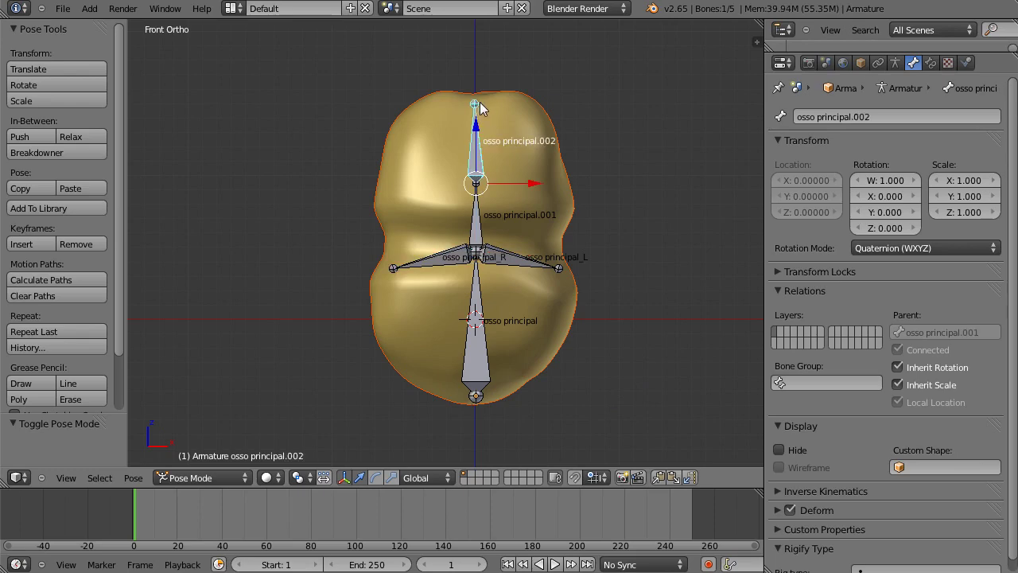
pyautogui.press('r')
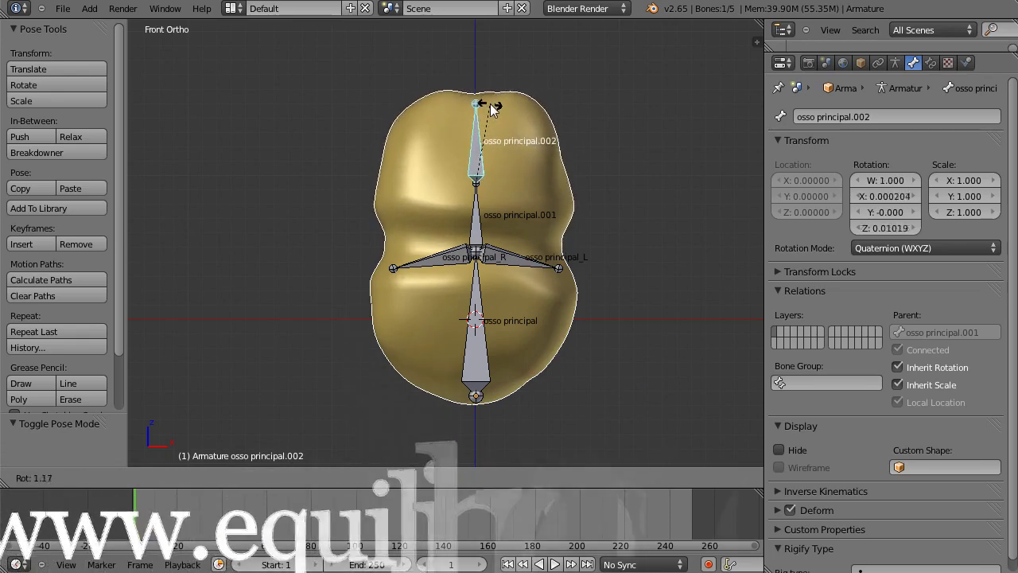
pyautogui.rightClick(503, 86)
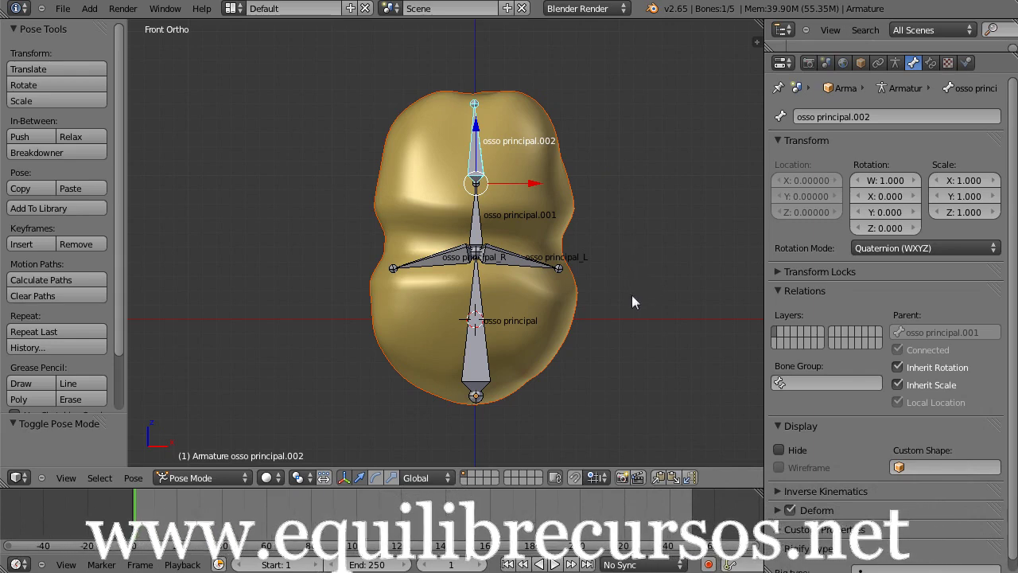
pyautogui.click(895, 62)
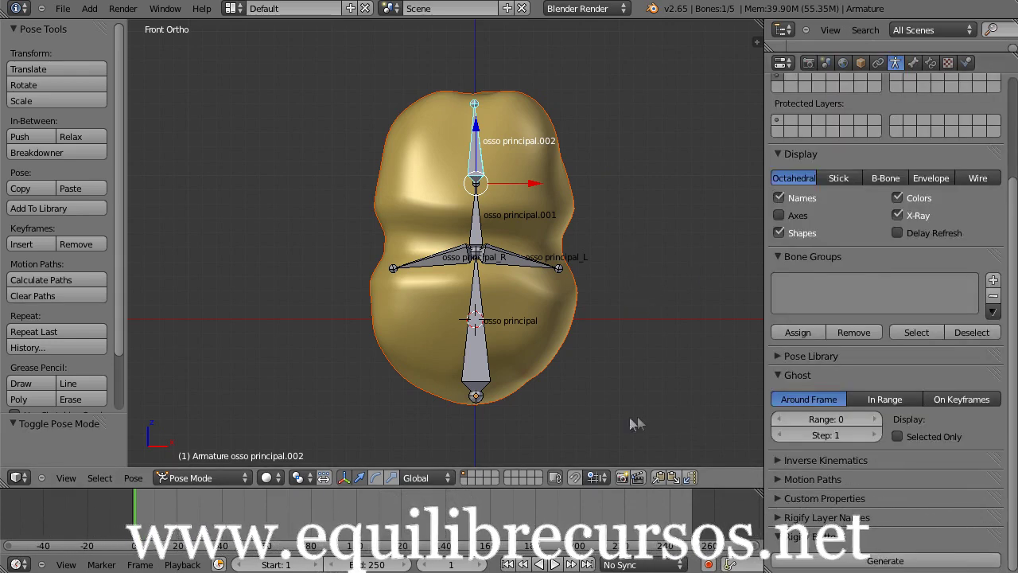